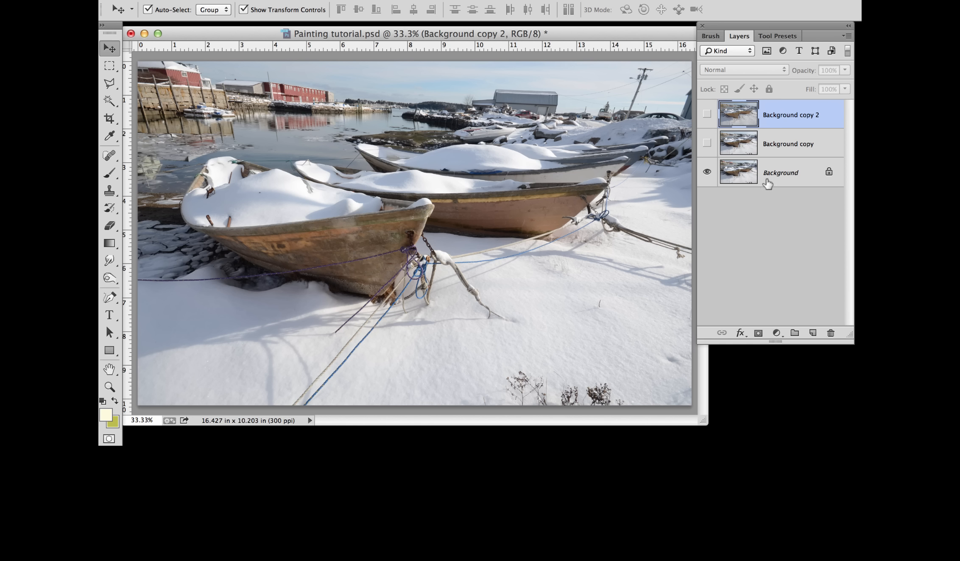
Step: Show the Background copy and Background copy 2 layers above the original boat photo
click(707, 144)
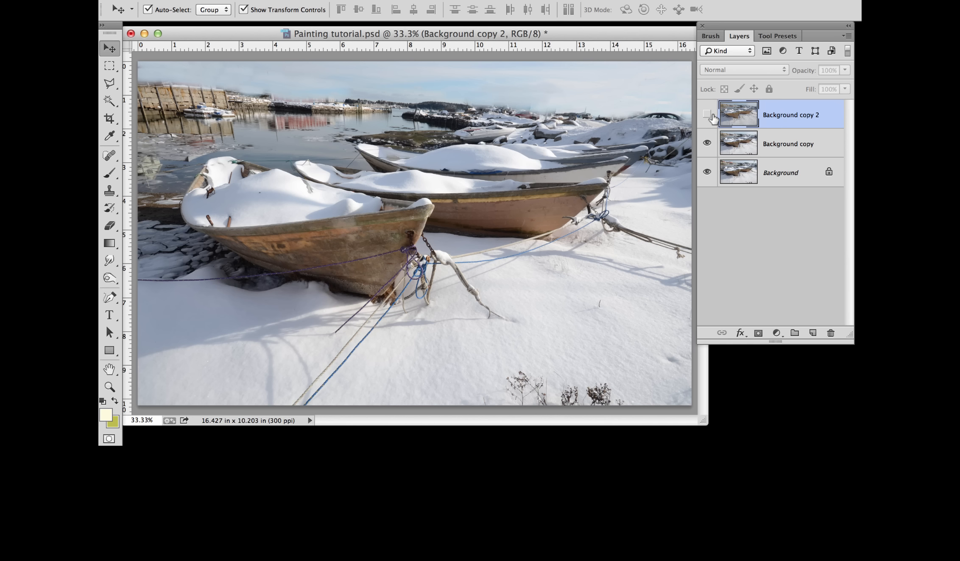
click(707, 115)
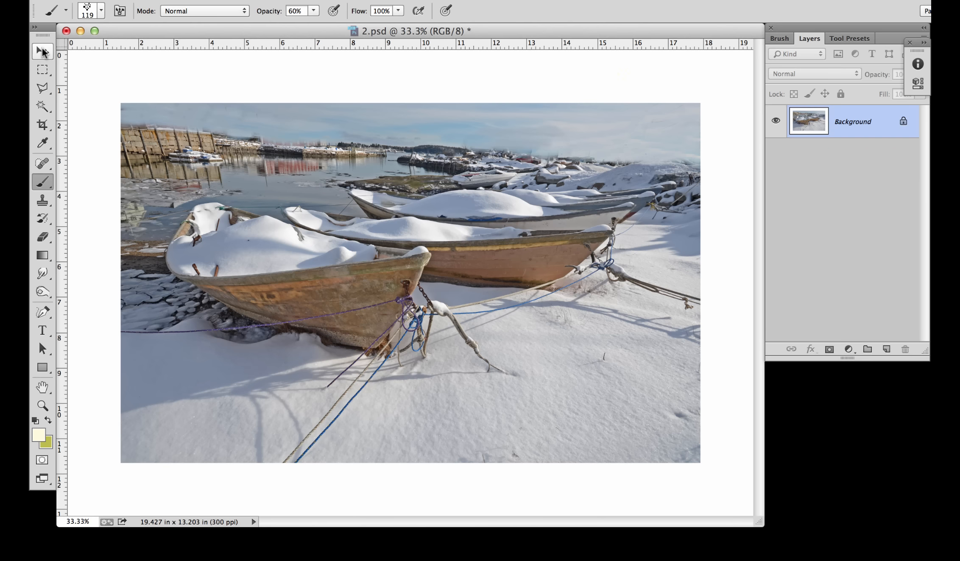
Step: Choose the Mixer Brush tool in 2.psd and load the dh.Dry Brush 1 brush preset
click(44, 49)
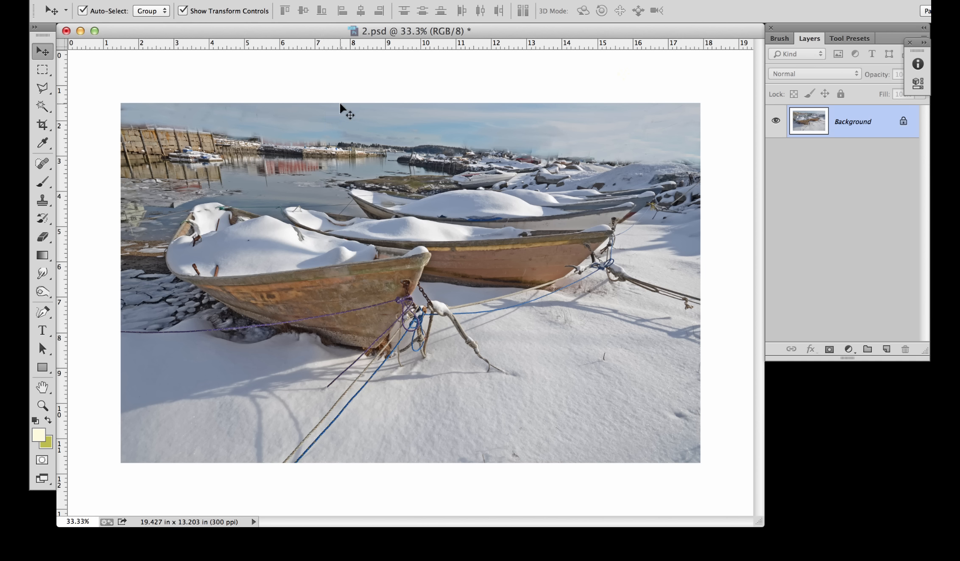
click(45, 181)
mouse_move(46, 183)
mouse_down()
mouse_move(77, 192)
mouse_move(101, 221)
mouse_up()
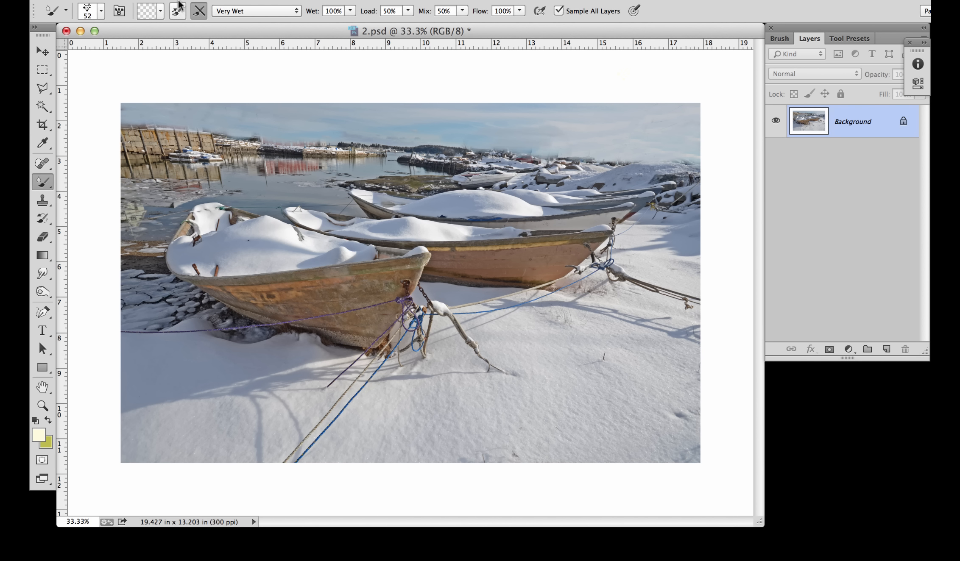
click(101, 13)
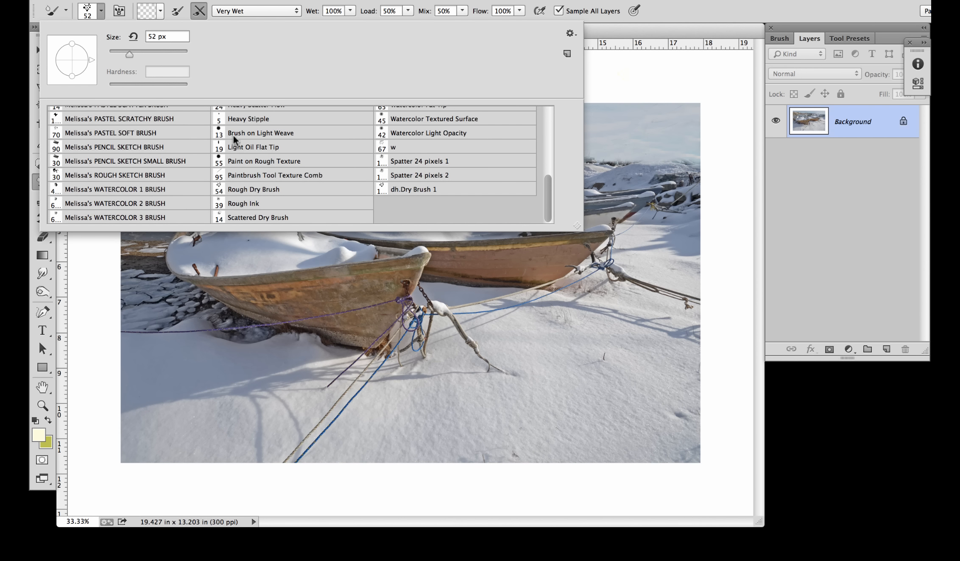
double_click(427, 191)
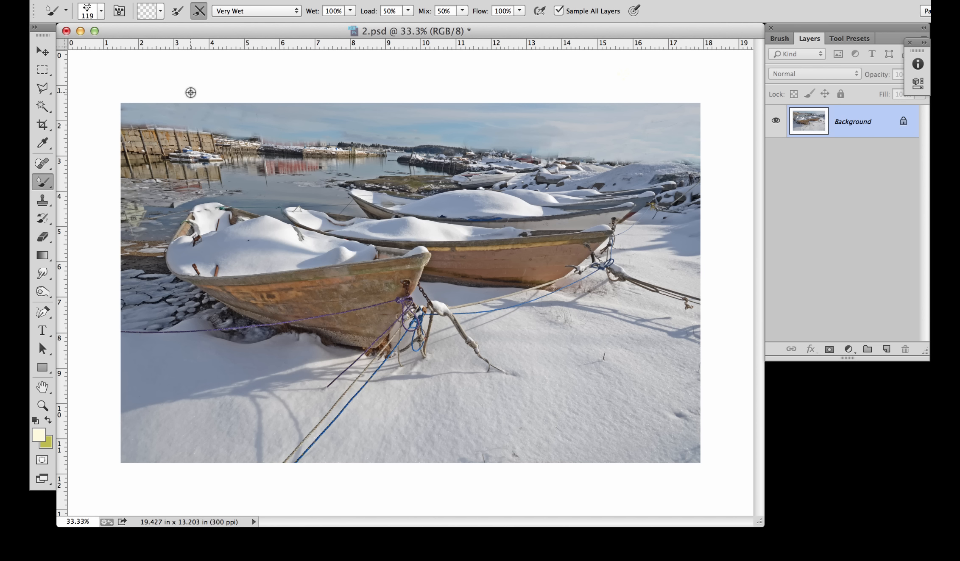
Step: Smear all the photo's edges outward into the white border with the Mixer Brush to form a ragged, painterly edge
mouse_move(191, 92)
mouse_down()
mouse_move(236, 98)
mouse_move(159, 99)
mouse_move(175, 106)
mouse_move(153, 81)
mouse_move(155, 100)
mouse_move(140, 104)
mouse_move(238, 92)
mouse_move(229, 101)
mouse_move(249, 97)
mouse_move(235, 109)
mouse_move(294, 93)
mouse_move(356, 100)
mouse_move(366, 85)
mouse_move(354, 115)
mouse_move(325, 117)
mouse_move(342, 105)
mouse_move(419, 97)
mouse_move(428, 99)
mouse_move(393, 104)
mouse_move(432, 99)
mouse_move(446, 111)
mouse_move(408, 111)
mouse_move(385, 89)
mouse_move(421, 114)
mouse_move(590, 88)
mouse_move(655, 92)
mouse_move(691, 107)
mouse_move(656, 103)
mouse_move(602, 124)
mouse_move(535, 117)
mouse_move(522, 104)
mouse_move(643, 102)
mouse_move(562, 105)
mouse_move(615, 98)
mouse_move(697, 125)
mouse_move(689, 137)
mouse_move(709, 216)
mouse_move(720, 366)
mouse_move(683, 451)
mouse_up()
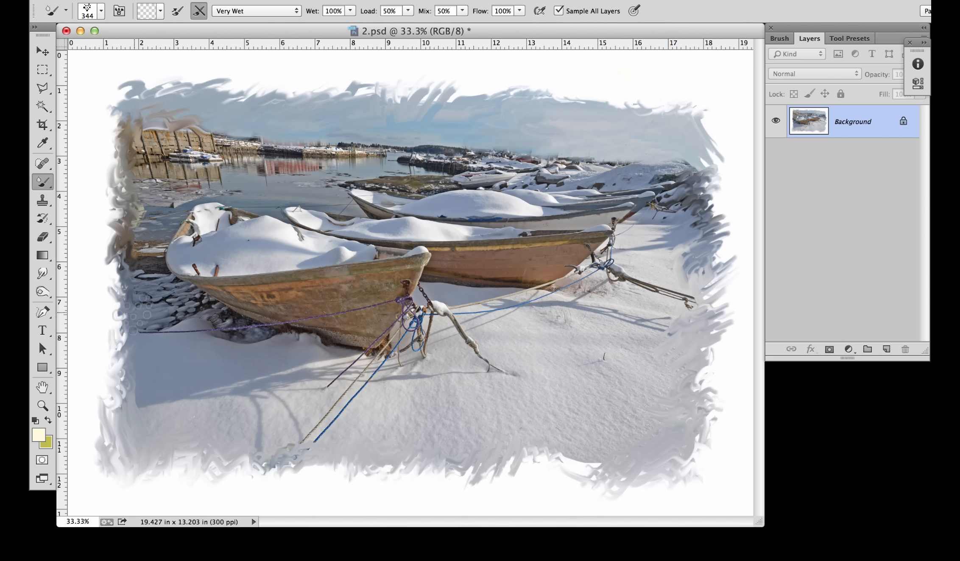
mouse_move(133, 313)
mouse_down()
mouse_move(108, 344)
mouse_move(140, 365)
mouse_move(120, 370)
mouse_up()
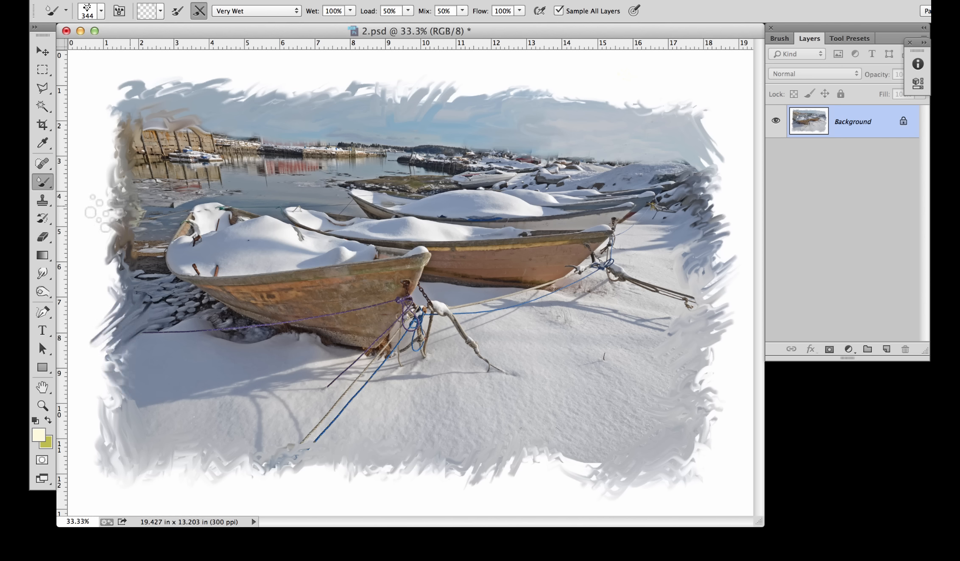
mouse_move(106, 139)
mouse_down()
mouse_move(127, 97)
mouse_move(146, 87)
mouse_move(127, 112)
mouse_up()
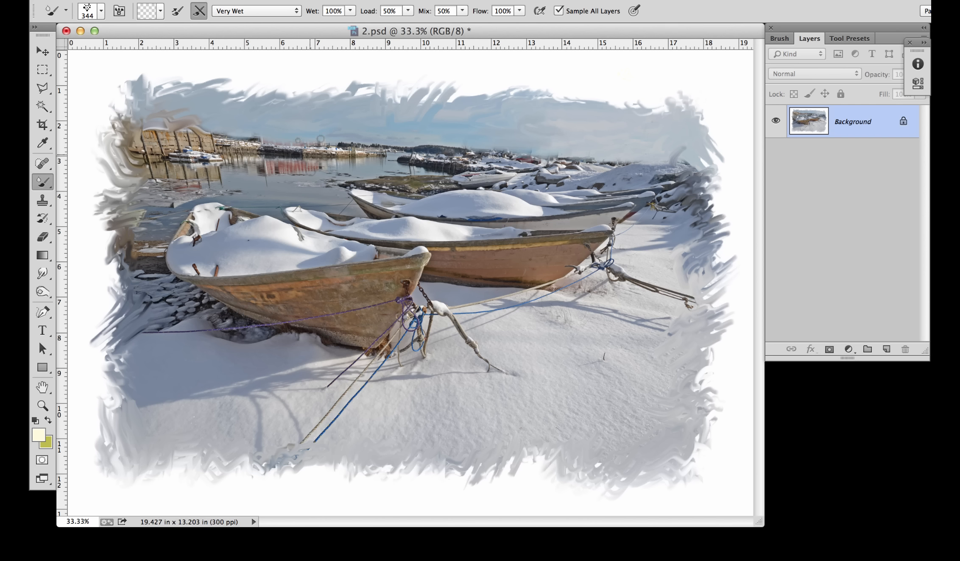
Step: Blend the wharf, the distant shoreline and the front boat's hull into painterly strokes with the Mixer Brush at size 160
ctrl+alt+drag(318, 162, 301, 174)
mouse_move(151, 140)
mouse_down()
mouse_move(222, 125)
mouse_move(196, 143)
mouse_move(244, 130)
mouse_move(196, 145)
mouse_move(253, 129)
mouse_move(235, 141)
mouse_move(274, 137)
mouse_move(208, 150)
mouse_move(183, 142)
mouse_move(201, 127)
mouse_move(133, 138)
mouse_move(178, 140)
mouse_up()
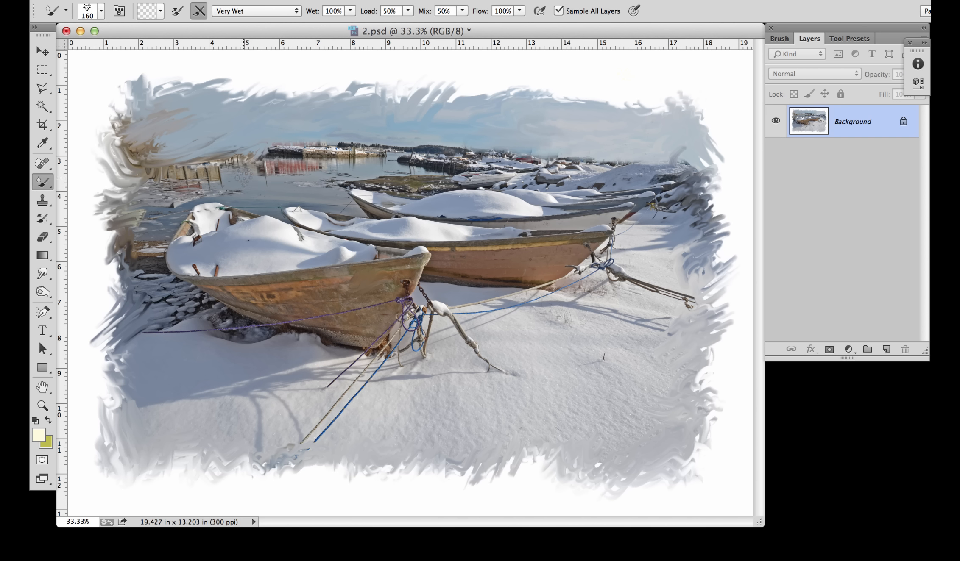
mouse_move(244, 178)
mouse_down()
mouse_move(199, 182)
mouse_move(221, 165)
mouse_move(157, 174)
mouse_move(181, 174)
mouse_up()
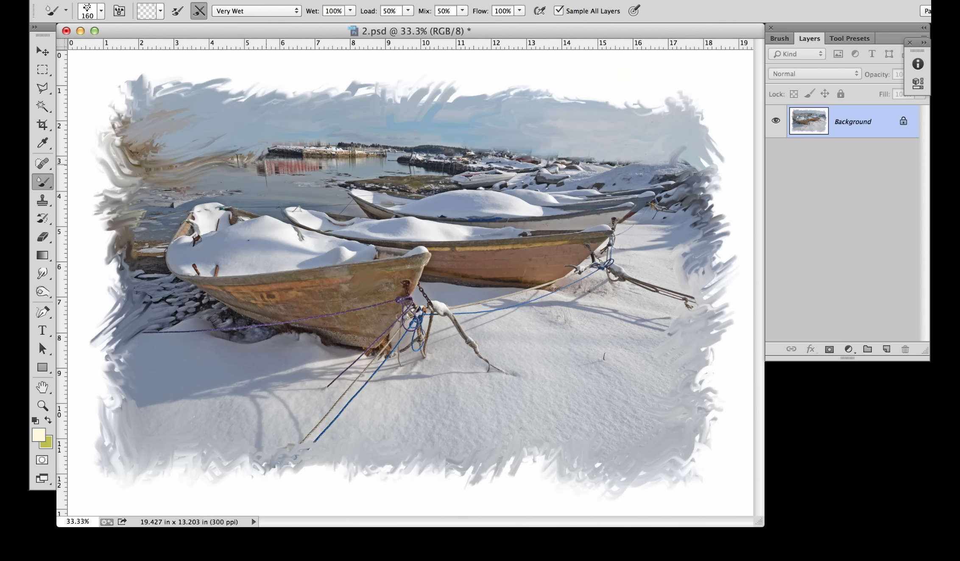
mouse_move(266, 163)
mouse_down()
mouse_move(295, 161)
mouse_move(247, 161)
mouse_move(301, 159)
mouse_move(281, 150)
mouse_move(295, 139)
mouse_move(352, 137)
mouse_move(348, 148)
mouse_move(387, 139)
mouse_move(589, 153)
mouse_move(595, 170)
mouse_move(542, 175)
mouse_up()
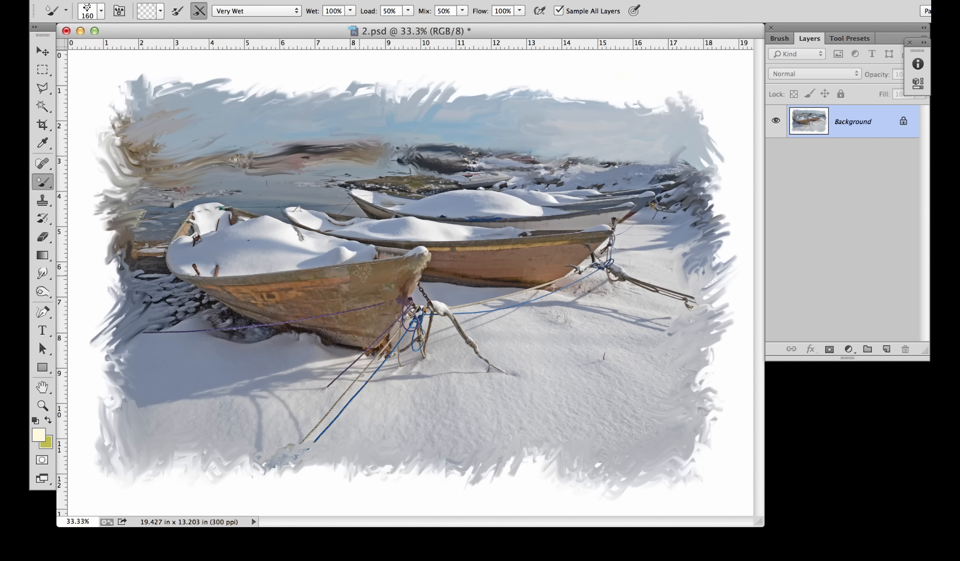
mouse_move(346, 279)
mouse_down()
mouse_move(388, 286)
mouse_move(348, 298)
mouse_move(319, 298)
mouse_move(323, 280)
mouse_move(301, 281)
mouse_move(326, 284)
mouse_move(285, 297)
mouse_move(257, 293)
mouse_move(292, 288)
mouse_move(271, 284)
mouse_move(260, 295)
mouse_move(226, 292)
mouse_move(278, 309)
mouse_up()
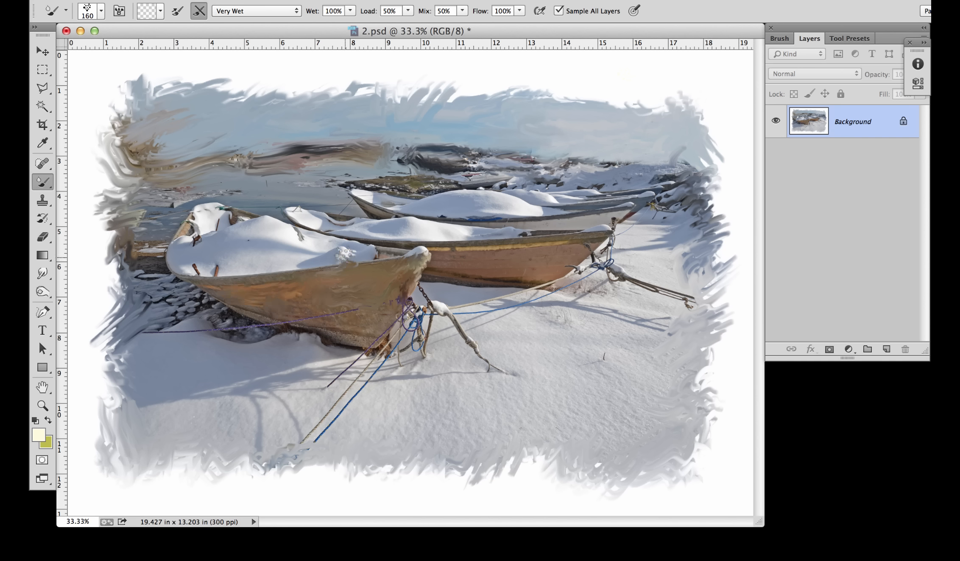
mouse_move(333, 262)
mouse_down()
mouse_move(414, 261)
mouse_move(407, 297)
mouse_up()
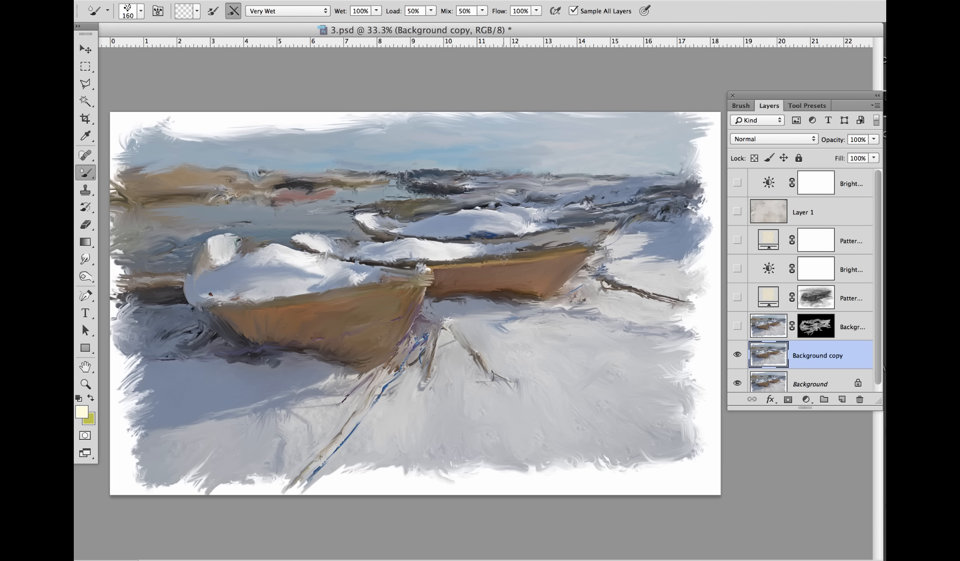
Step: Compare the painting in 3.psd with and without the masked Background copy 2 layer and the Background copy layer
drag(529, 284, 519, 284)
click(737, 327)
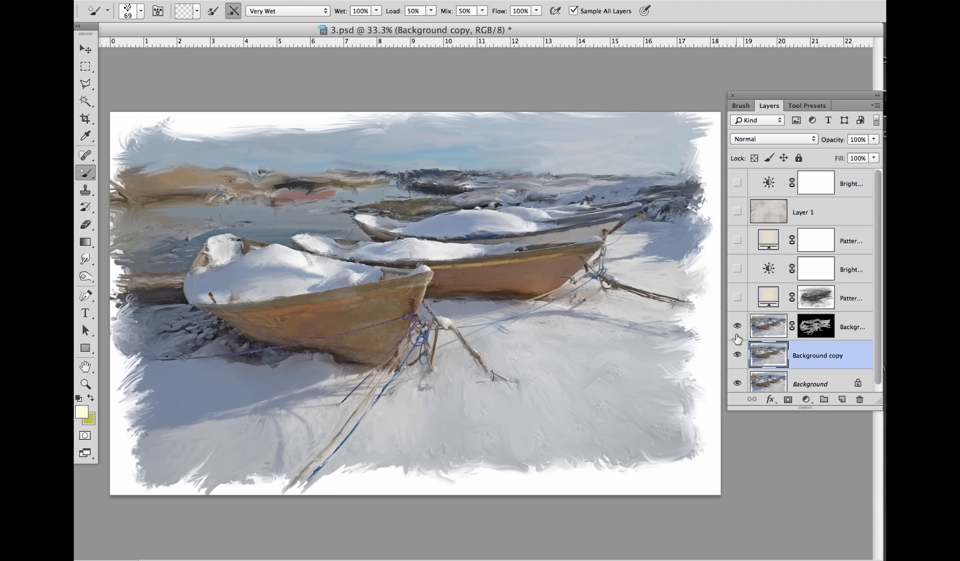
click(737, 326)
click(738, 355)
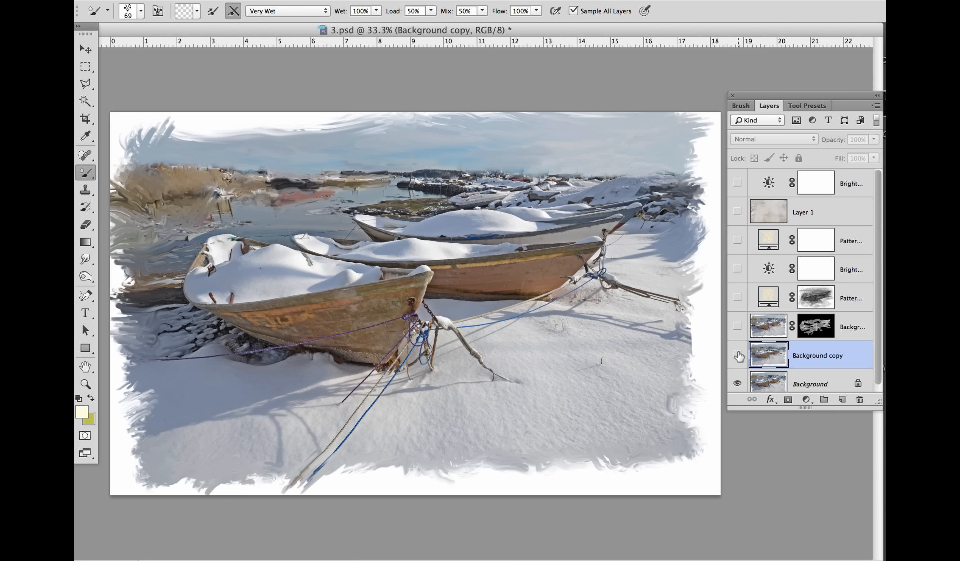
click(739, 357)
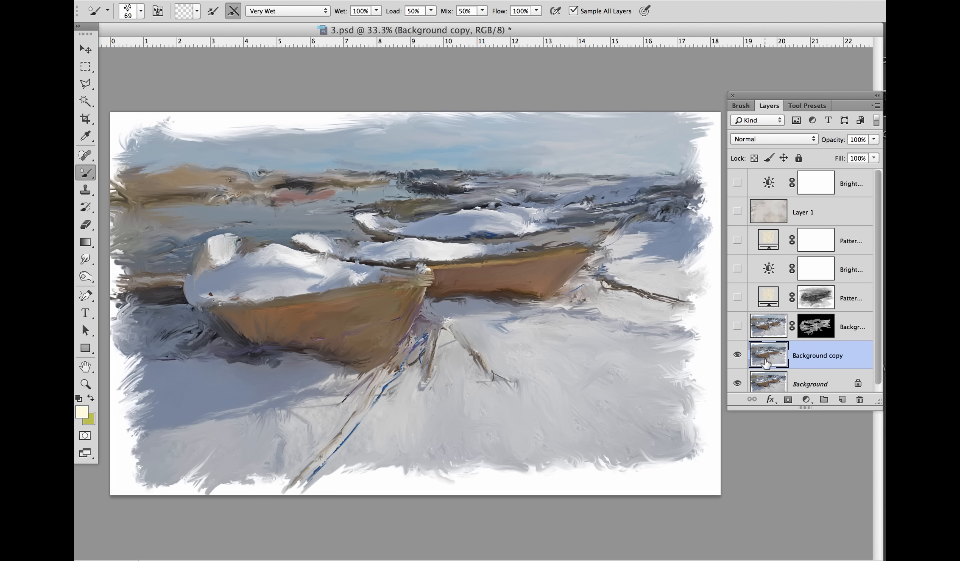
Step: Select the Background layer and toggle the masked Background copy 2 layer to compare its detail, leaving it shown
mouse_move(771, 381)
mouse_down()
mouse_move(766, 316)
mouse_move(770, 377)
mouse_up()
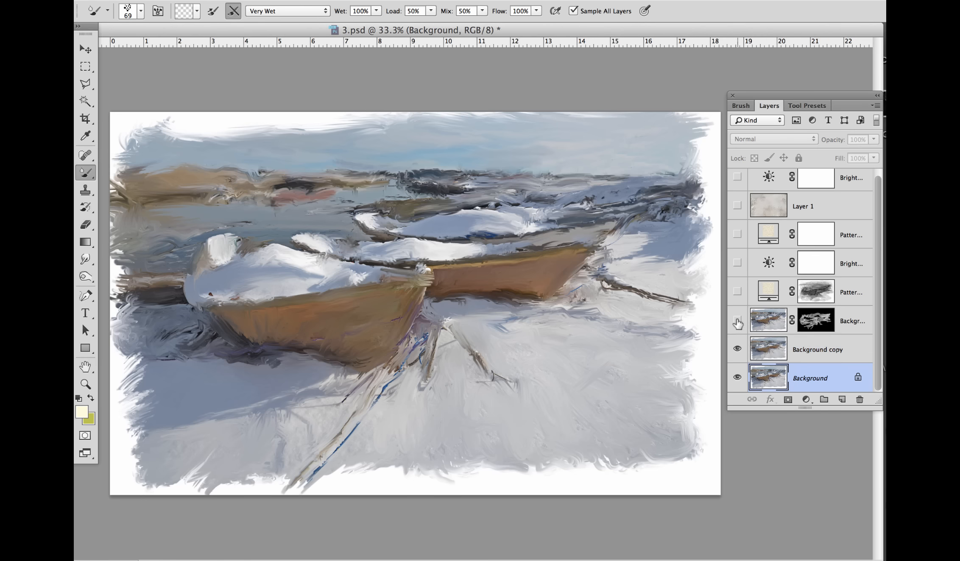
click(737, 321)
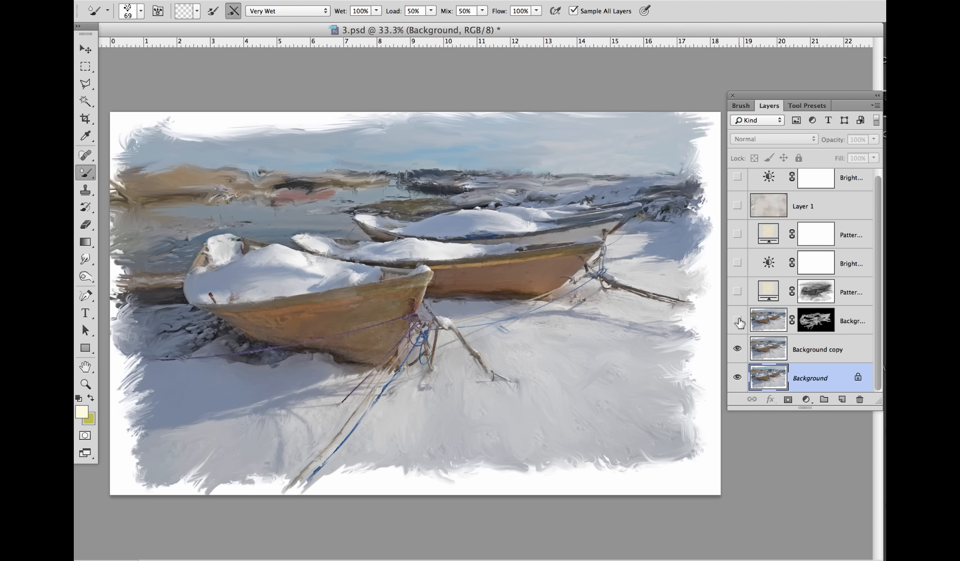
click(738, 322)
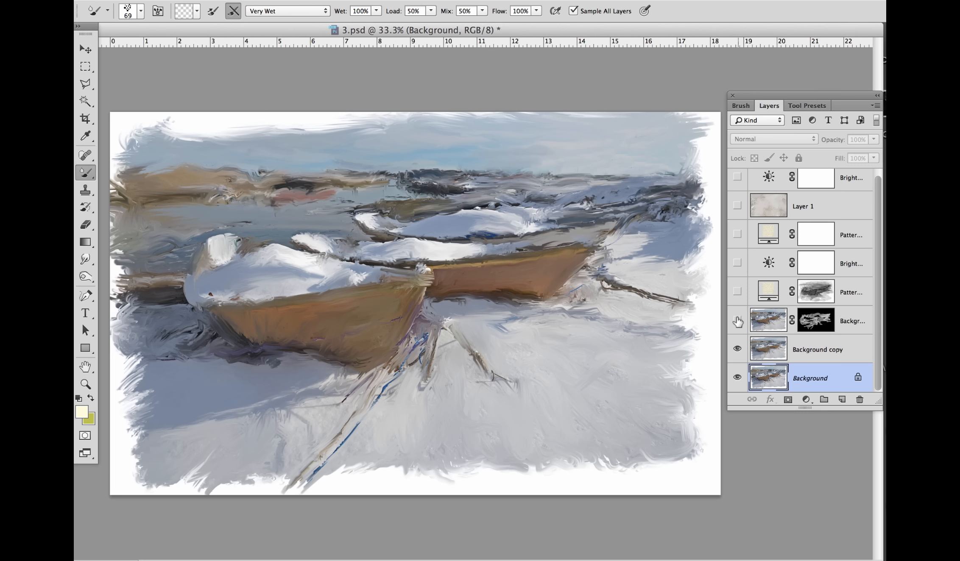
click(737, 322)
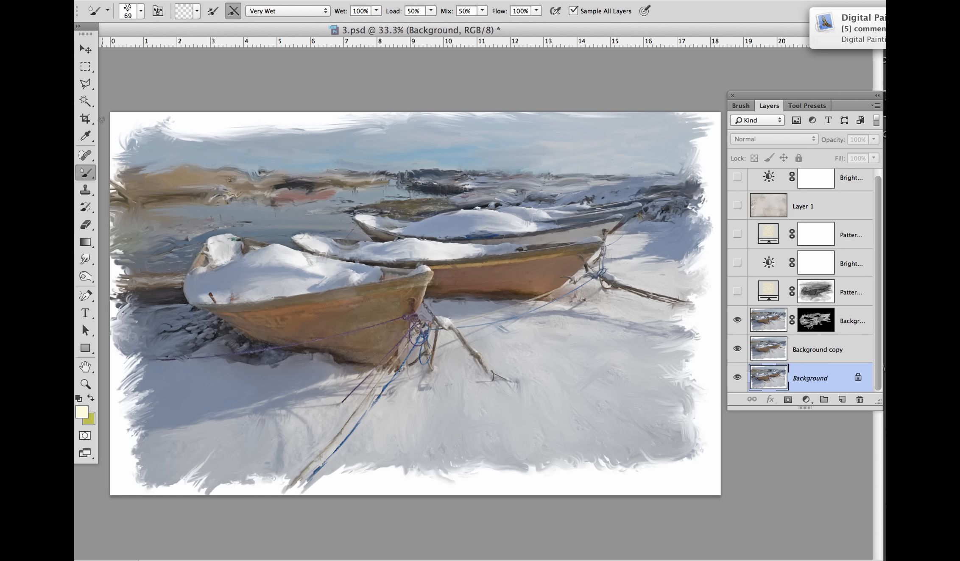
Step: Switch to the regular Brush tool and set the foreground color to near-white f8f8f5
right_click(85, 173)
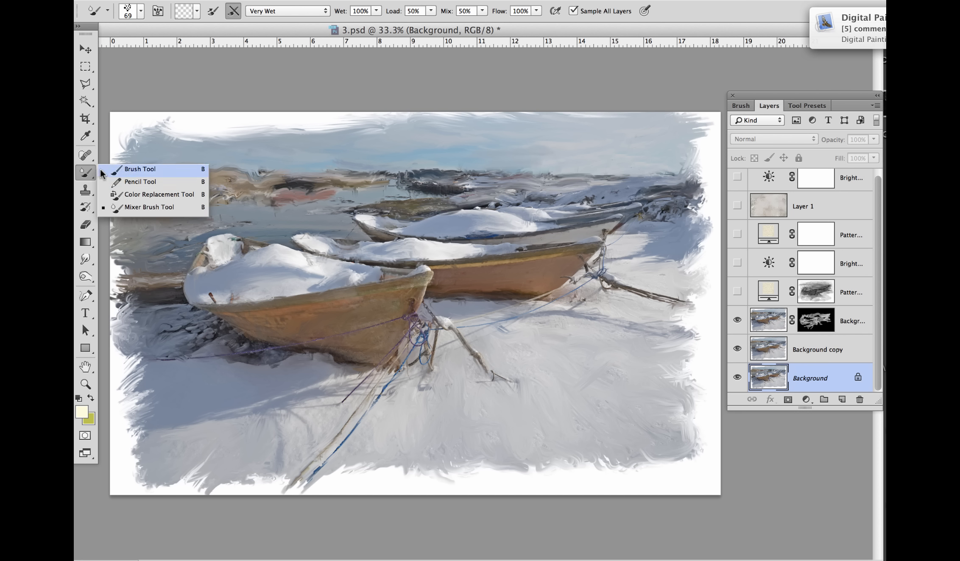
click(102, 172)
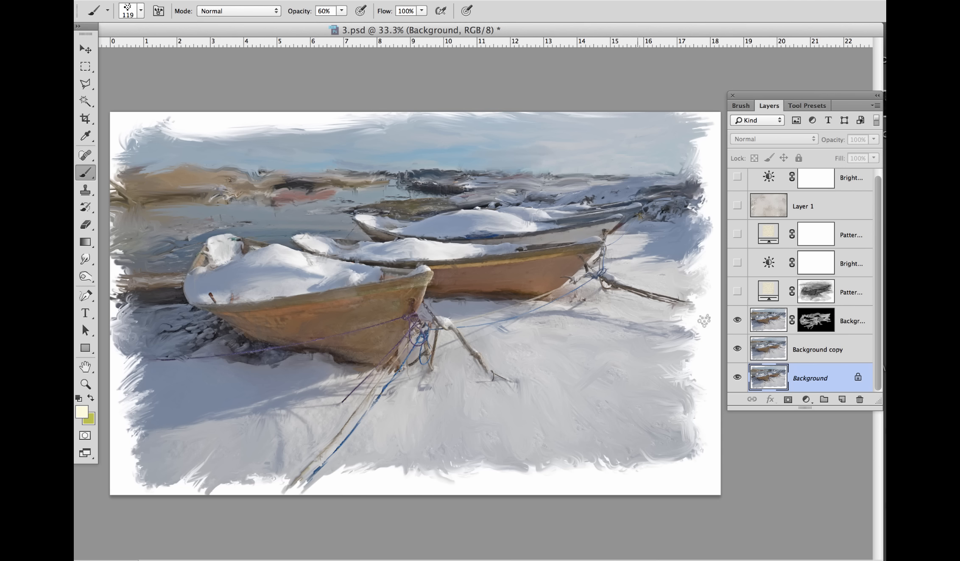
click(82, 412)
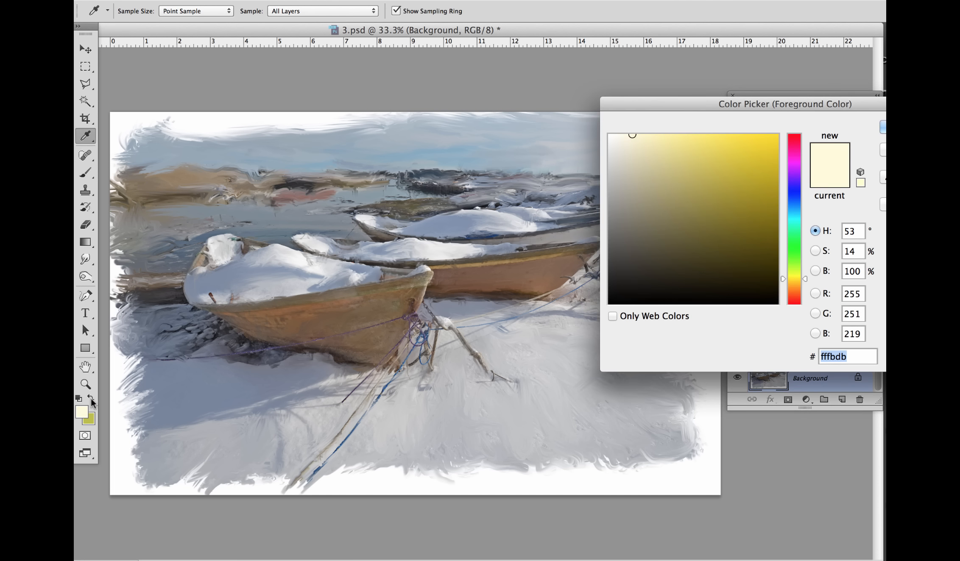
click(611, 138)
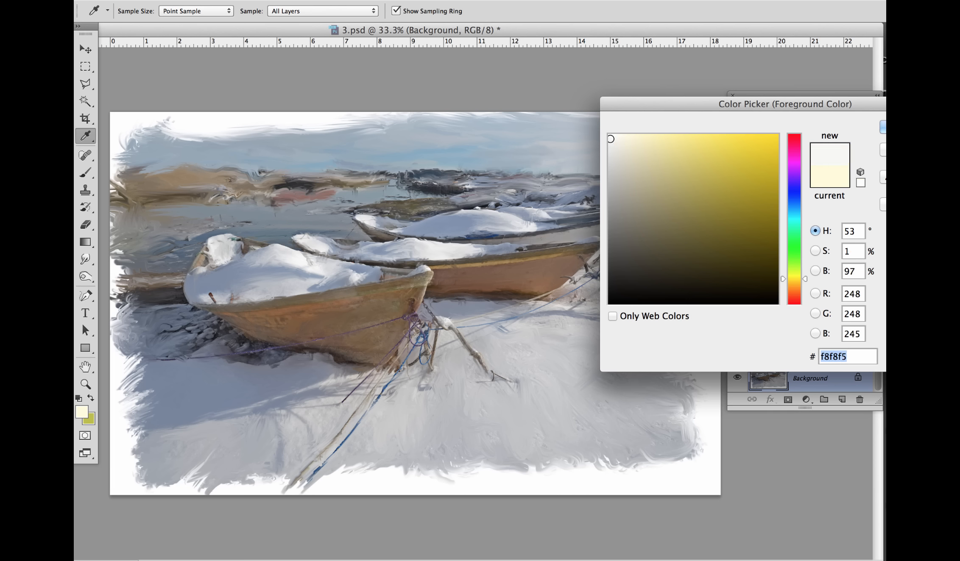
click(884, 126)
key(b)
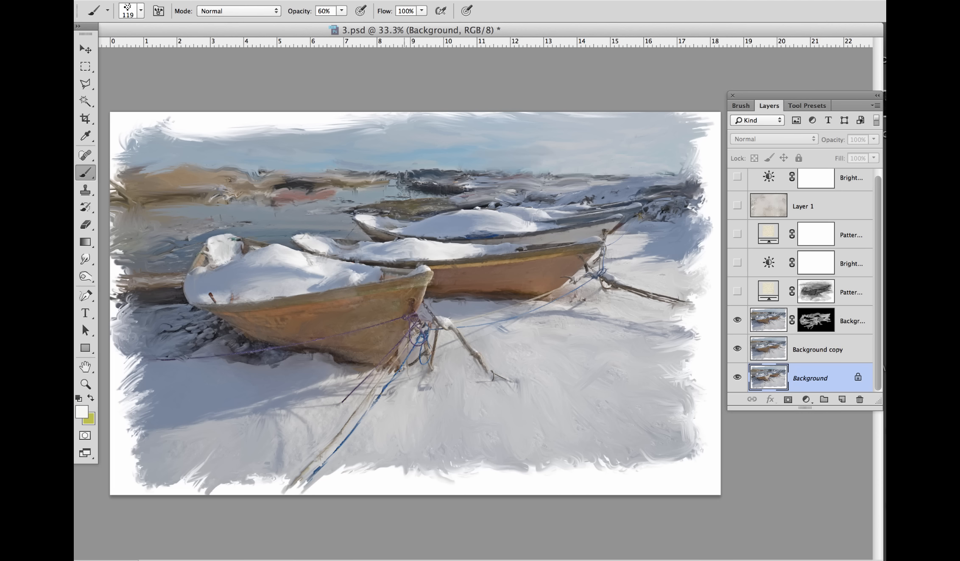
Step: Try revealing more boat and background detail by painting white on the Background copy 2 layer mask, enlarging the brush to 824
click(814, 324)
drag(398, 261, 531, 252)
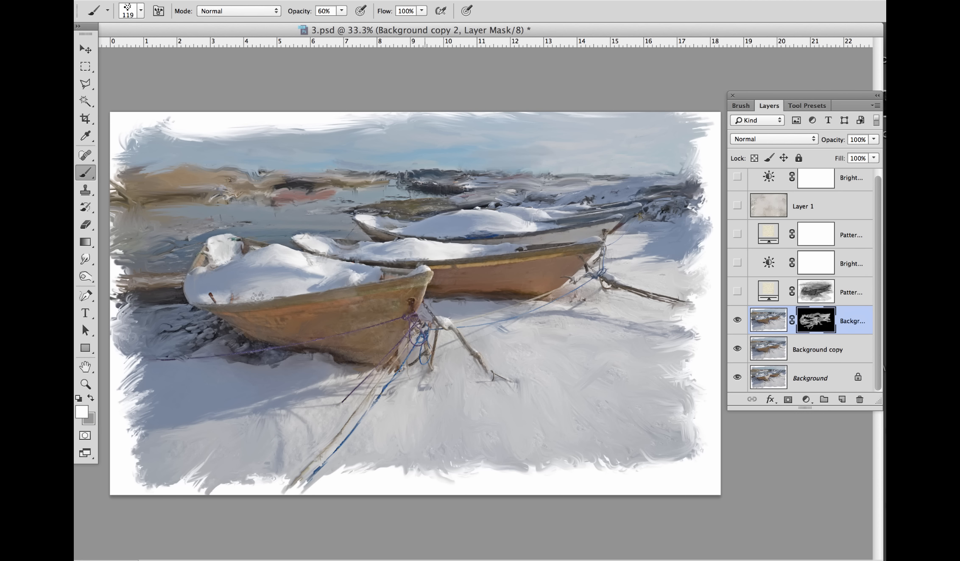
mouse_move(206, 295)
mouse_down()
mouse_move(286, 278)
mouse_move(206, 288)
mouse_up()
drag(351, 279, 492, 248)
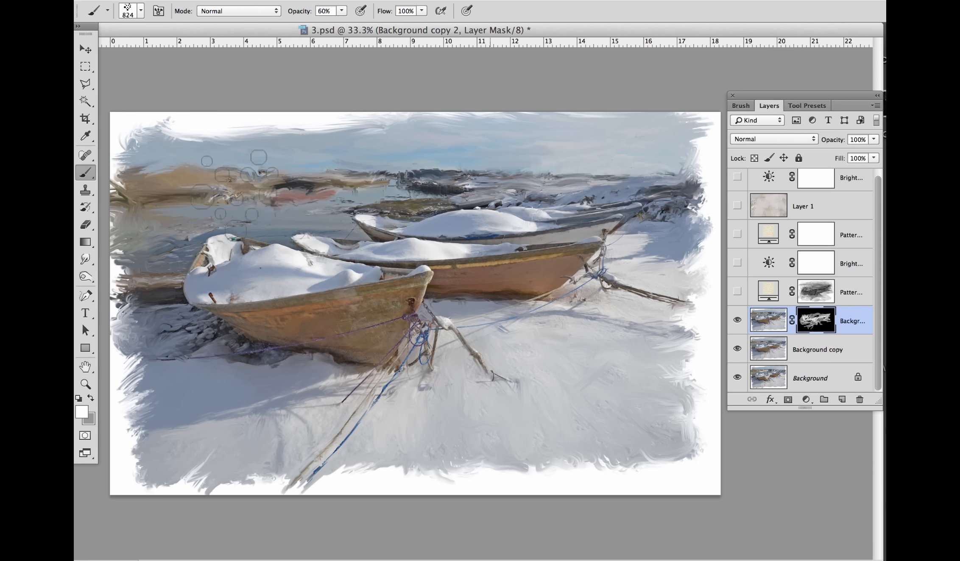
mouse_move(418, 238)
mouse_down()
mouse_move(243, 285)
mouse_move(298, 382)
mouse_move(470, 342)
mouse_move(410, 406)
mouse_move(506, 337)
mouse_move(545, 272)
mouse_up()
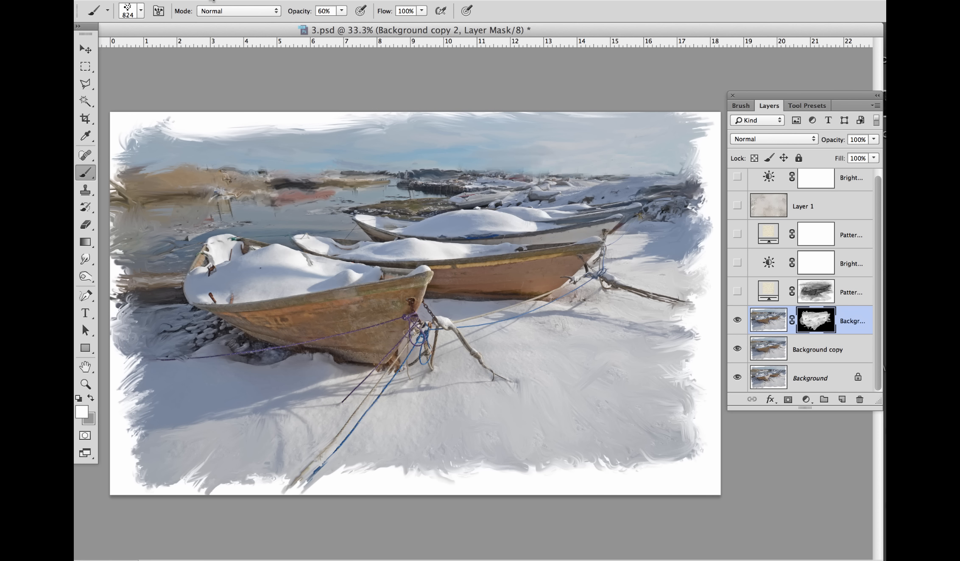
click(213, 1)
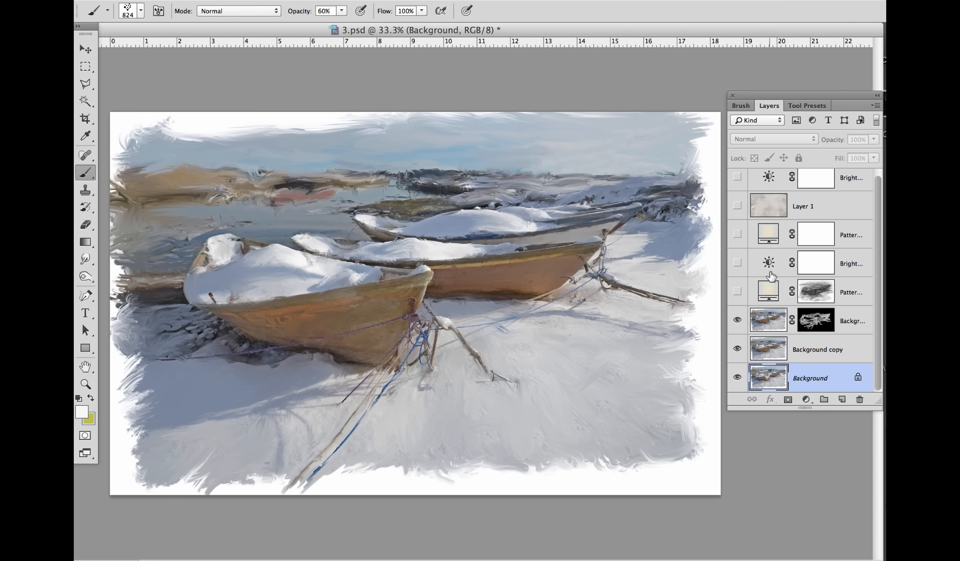
Step: Show the masked pattern fill layer directly above Background copy 2
click(737, 292)
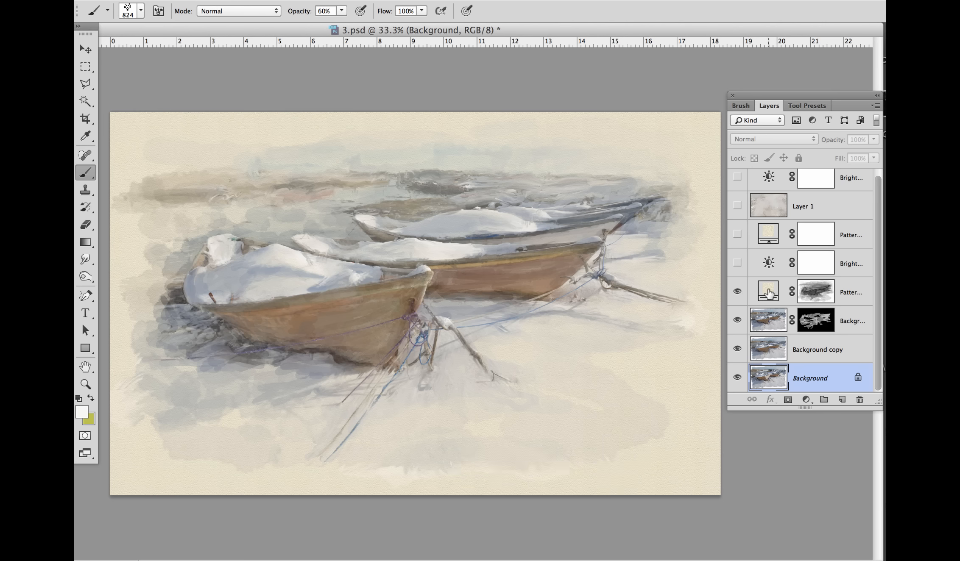
Step: Try adding a pattern fill layer above the Background layer, using the pale cream paper texture at 100% scale
click(806, 399)
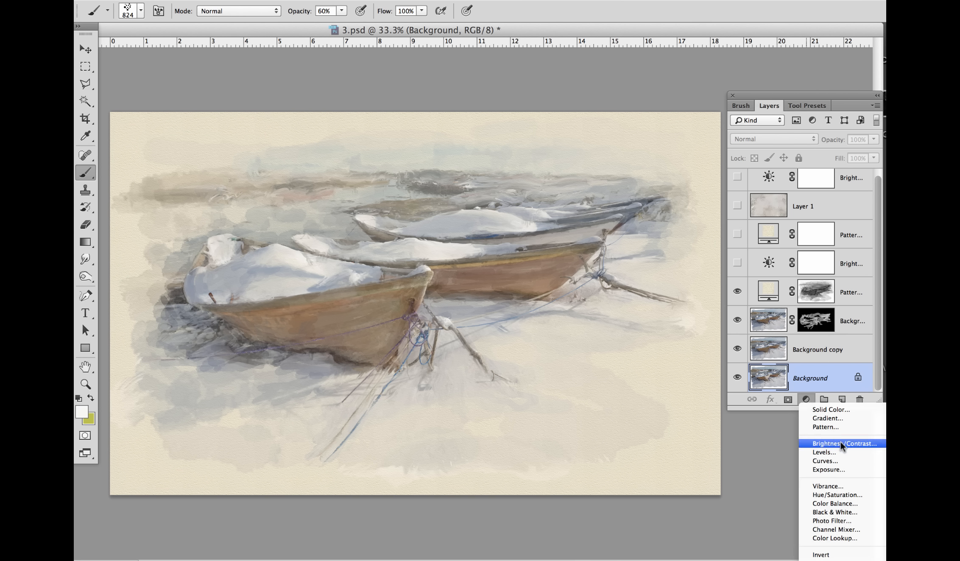
click(837, 426)
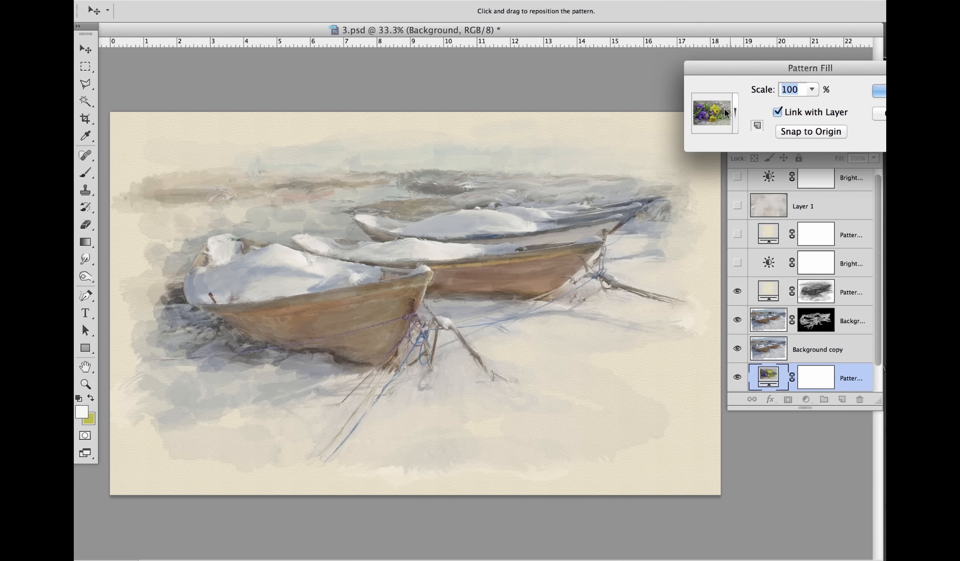
drag(748, 62, 680, 60)
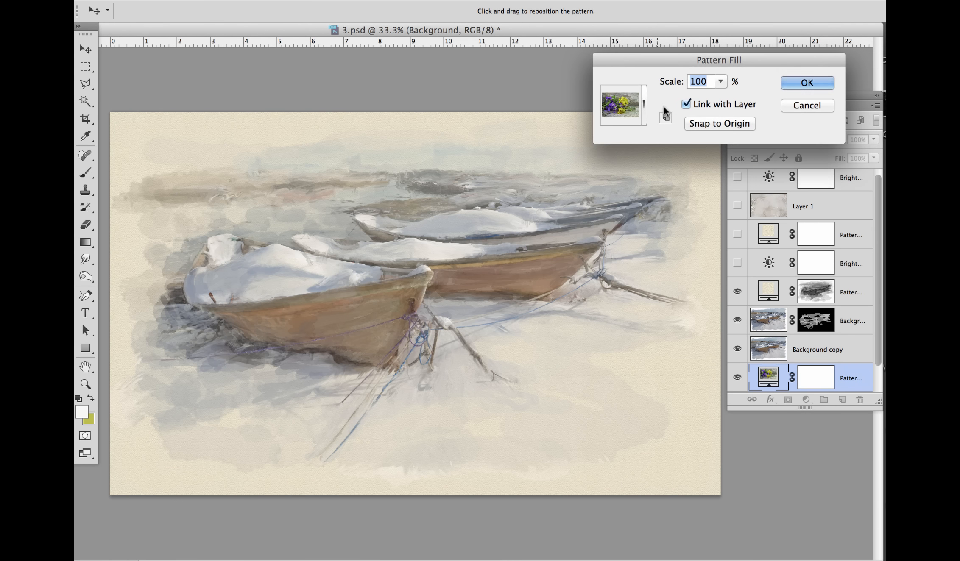
click(642, 104)
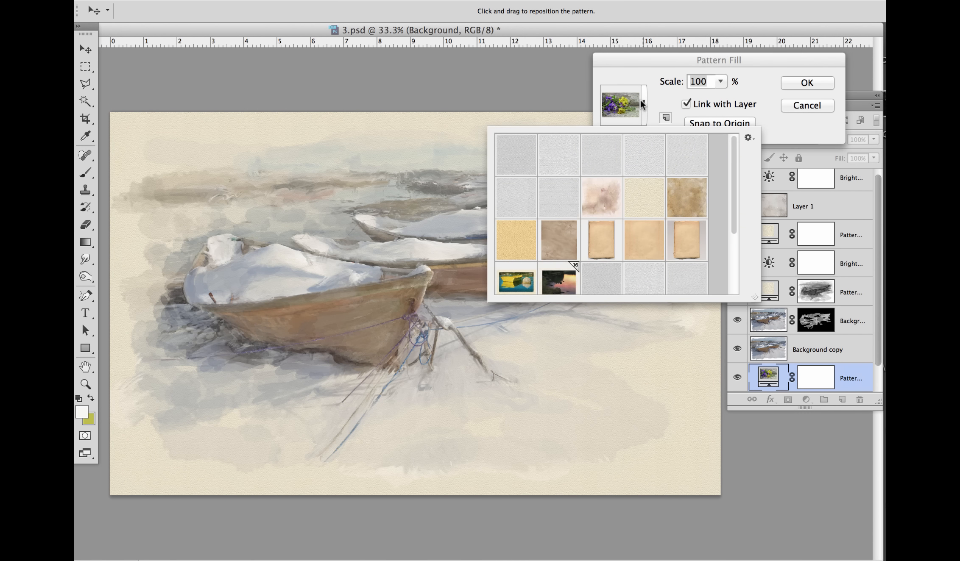
double_click(645, 197)
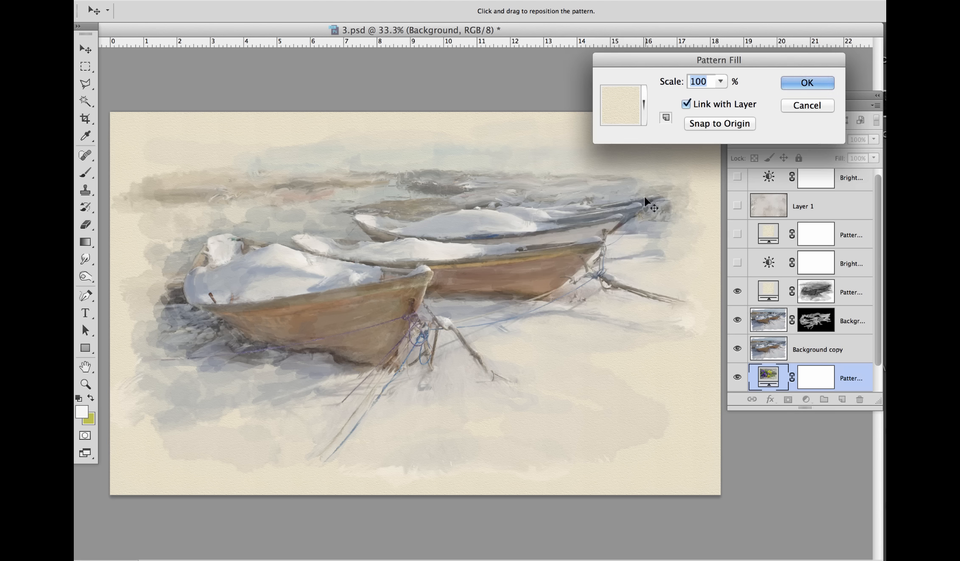
click(791, 106)
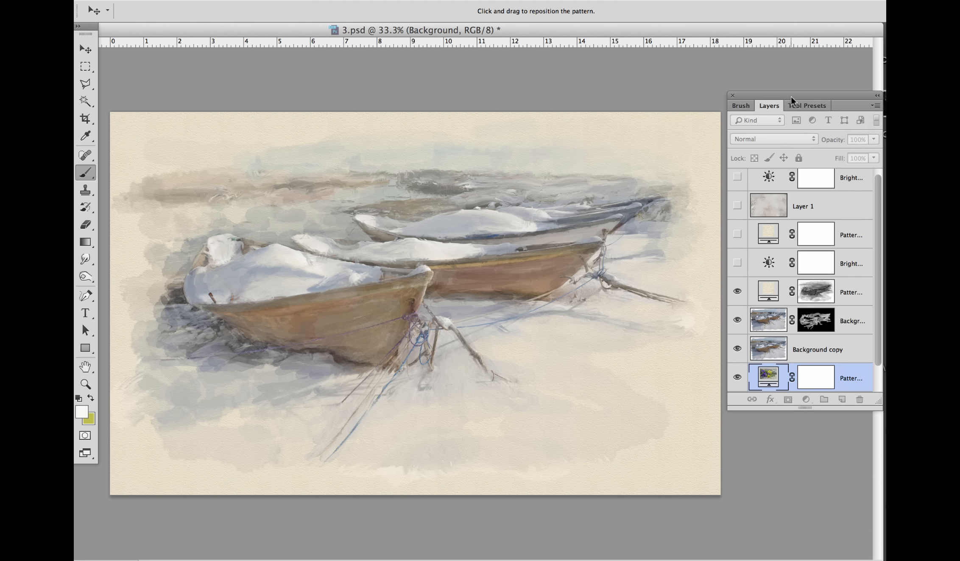
Step: Compare the painting with and without the masked pattern fill layer, leaving the layer shown
click(737, 292)
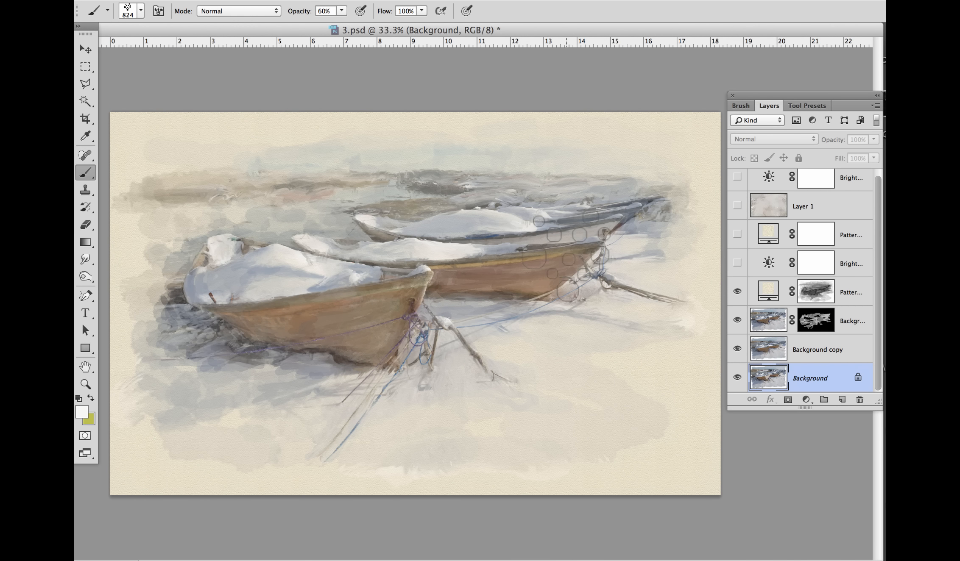
click(736, 292)
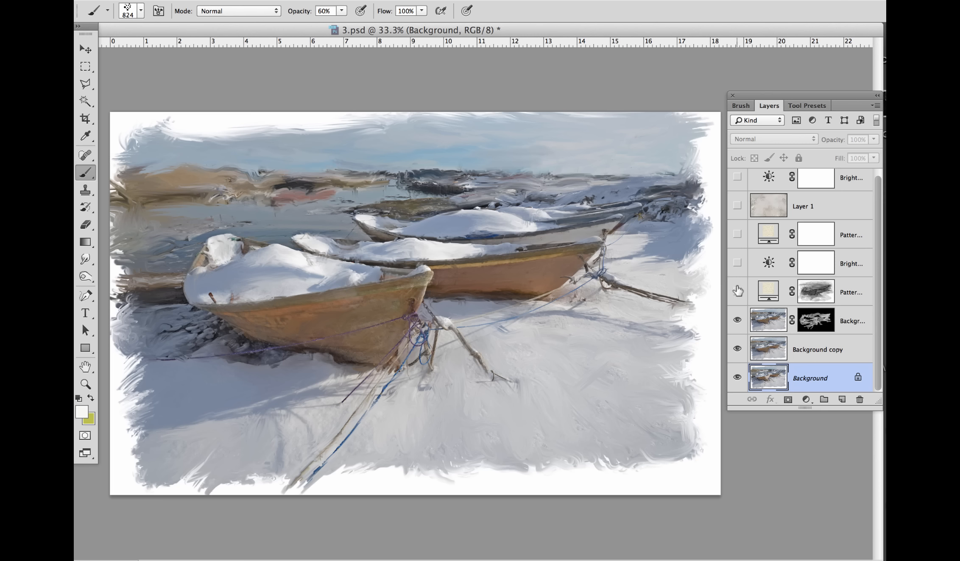
click(738, 291)
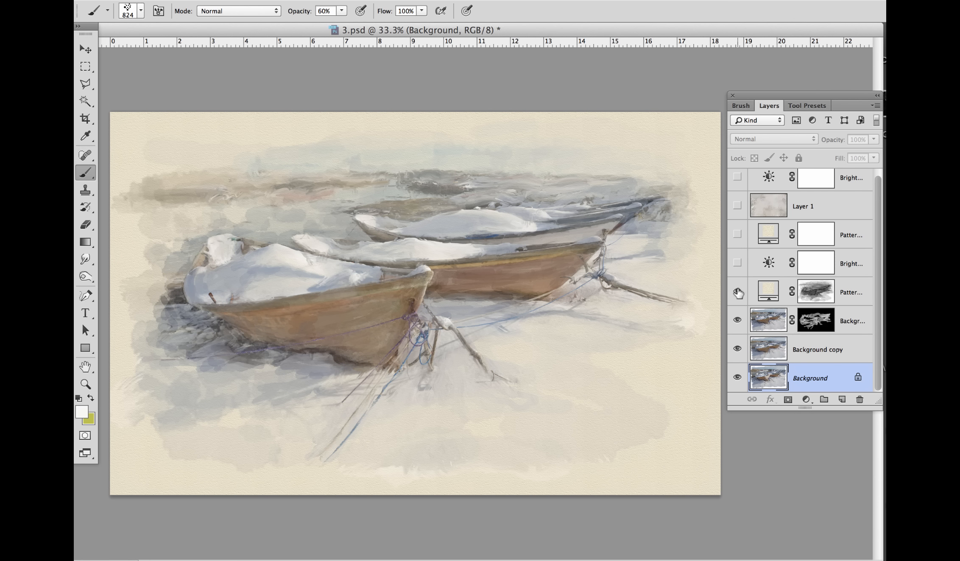
click(738, 291)
click(737, 292)
Step: Show the Brightness/Contrast 1 adjustment above the masked pattern fill layer and review its brightness and contrast settings
click(738, 264)
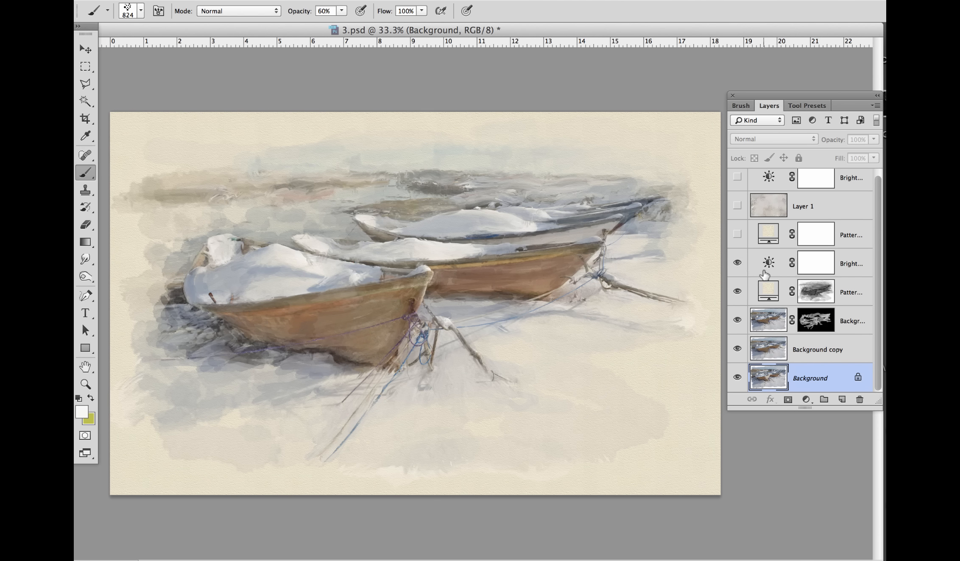
click(738, 263)
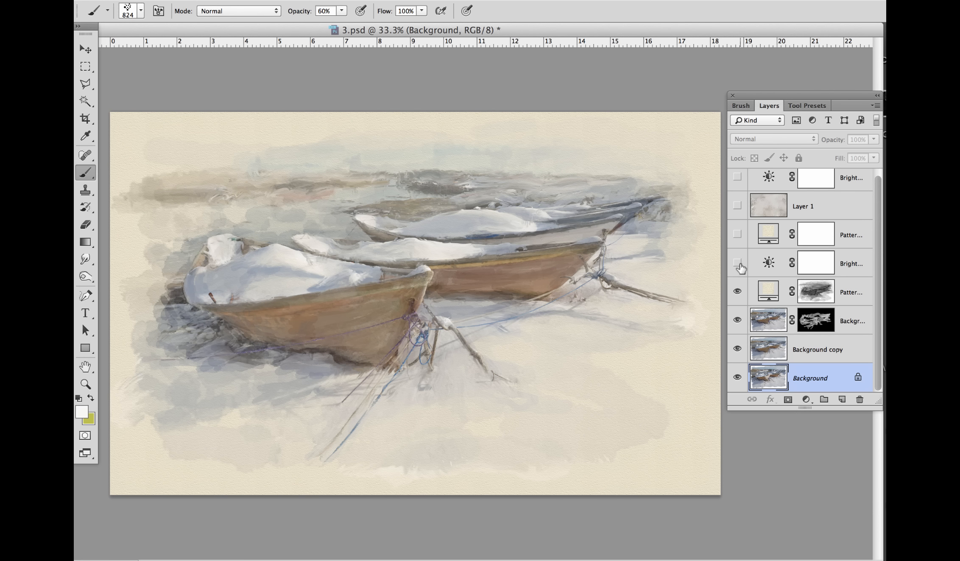
click(738, 264)
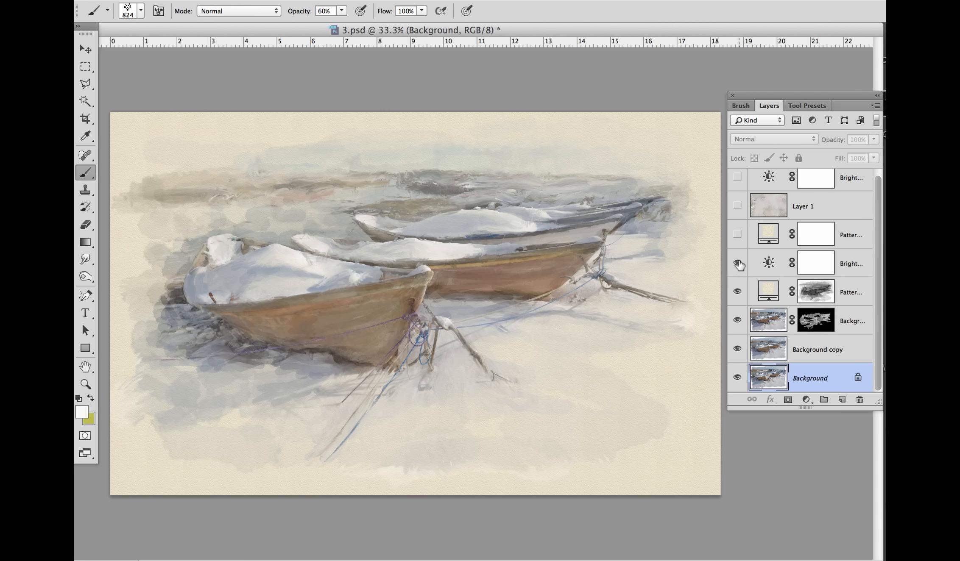
double_click(768, 263)
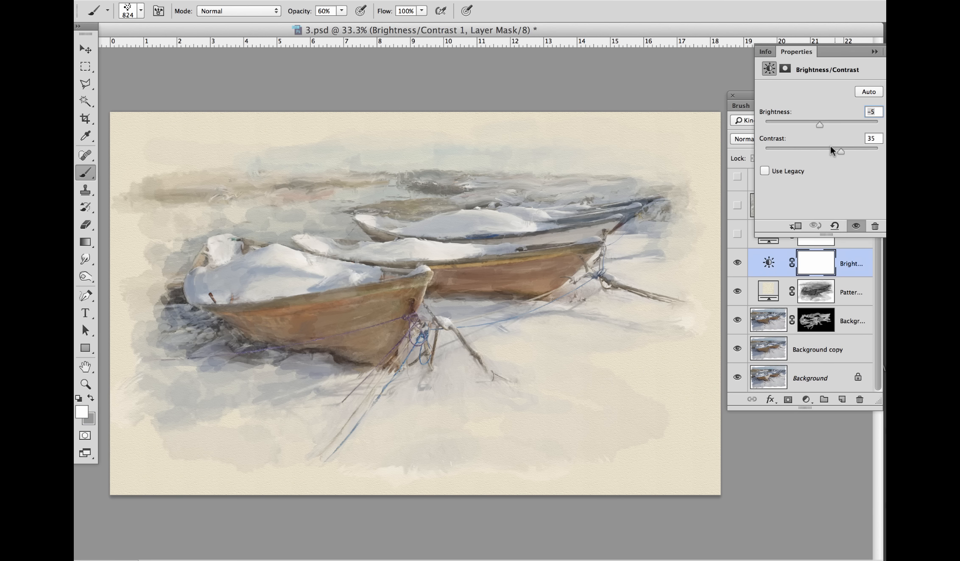
drag(840, 152, 819, 126)
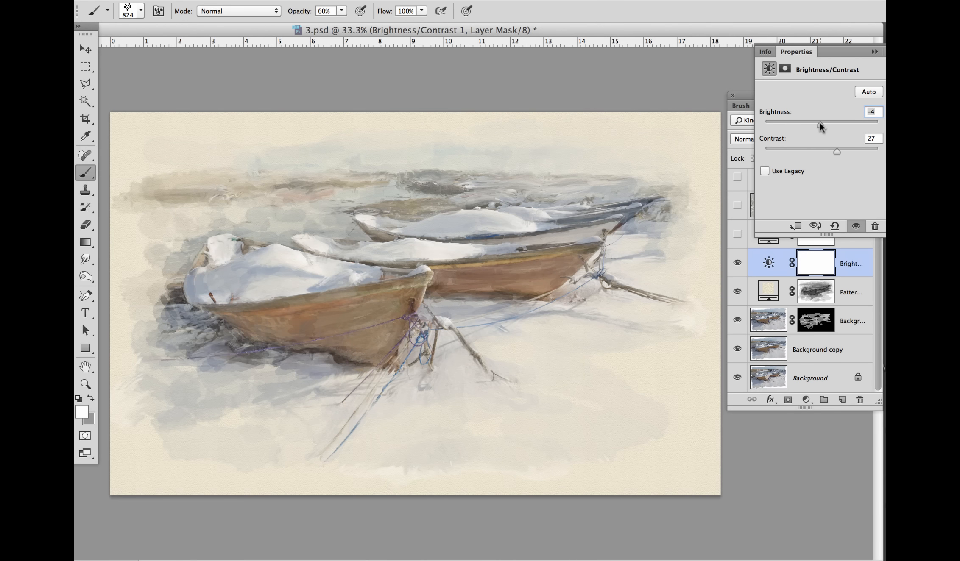
click(875, 52)
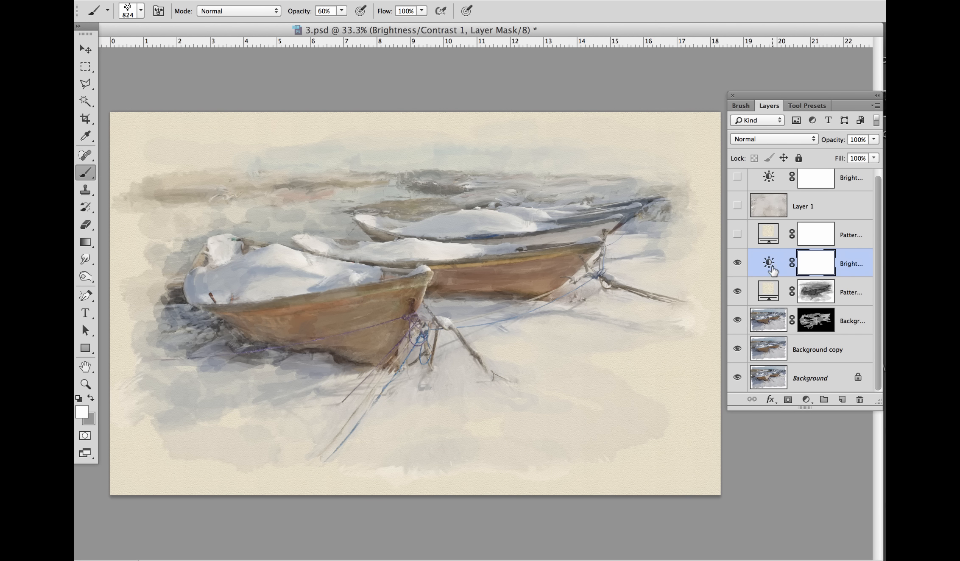
Step: Show the Pattern Fill 2 layer and set its pattern scale to 83%
click(738, 235)
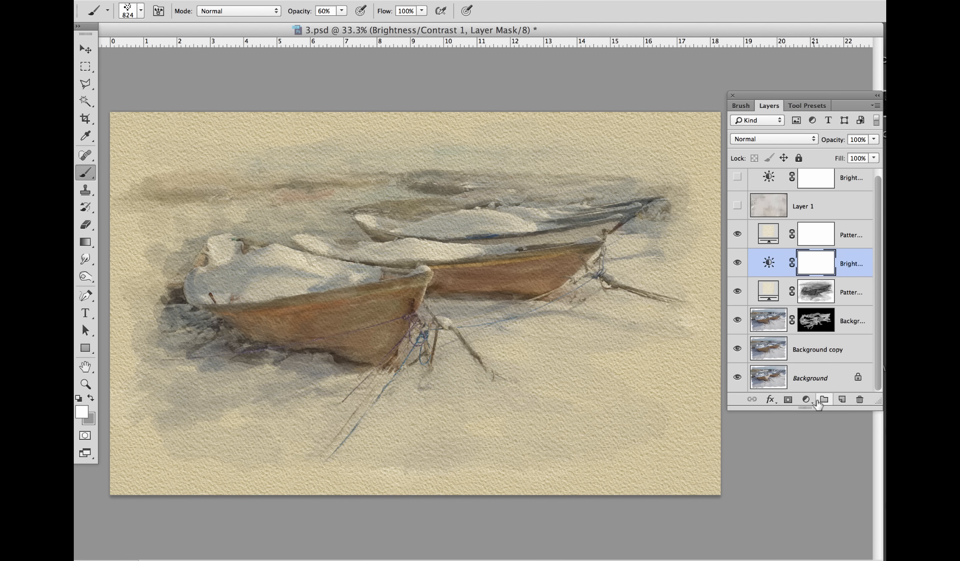
click(805, 400)
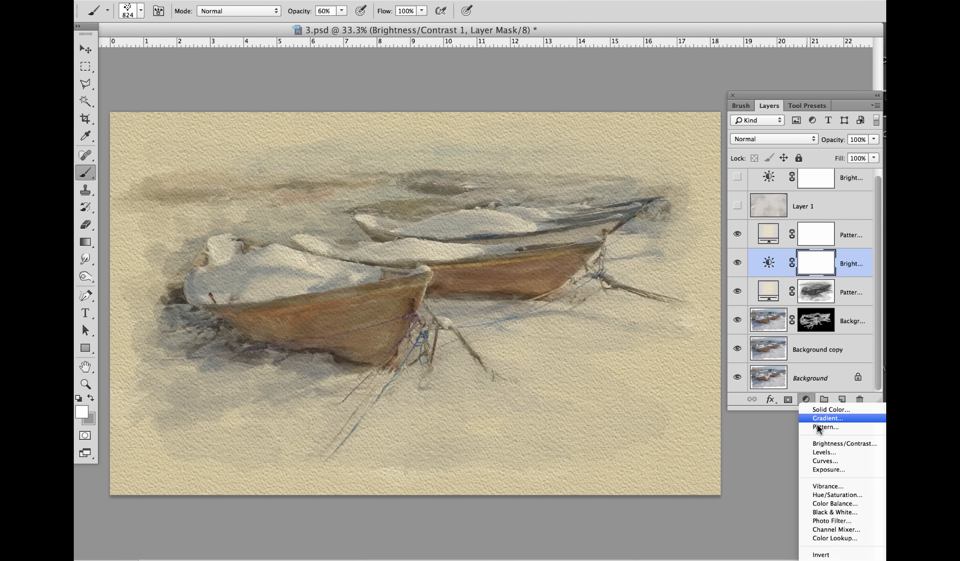
click(807, 383)
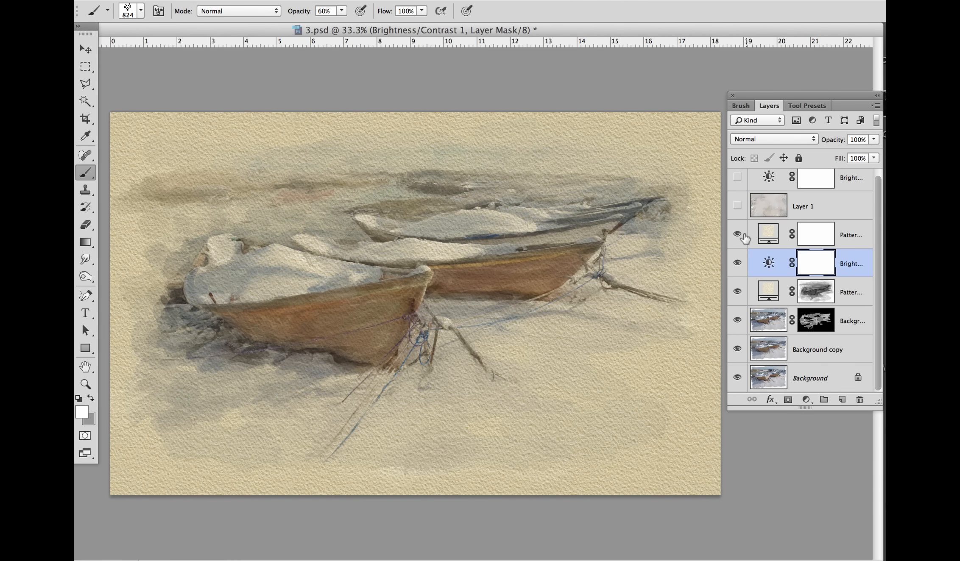
double_click(766, 232)
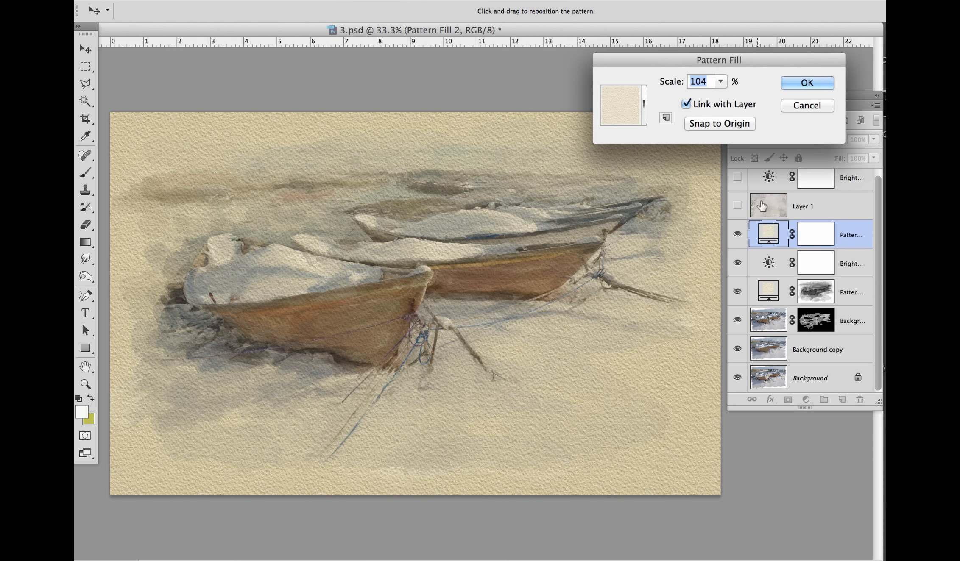
click(719, 82)
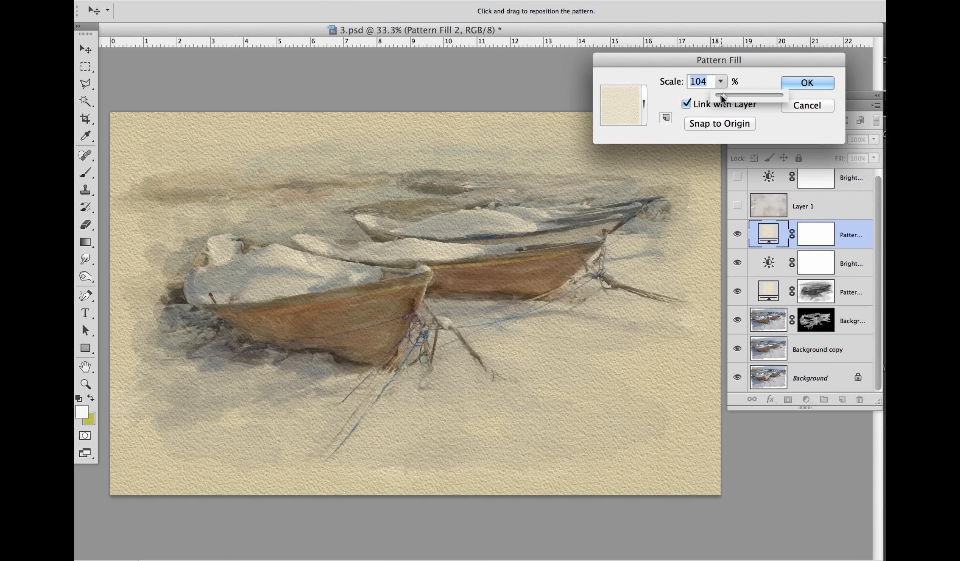
mouse_move(722, 96)
mouse_down()
mouse_move(737, 96)
mouse_move(720, 97)
mouse_up()
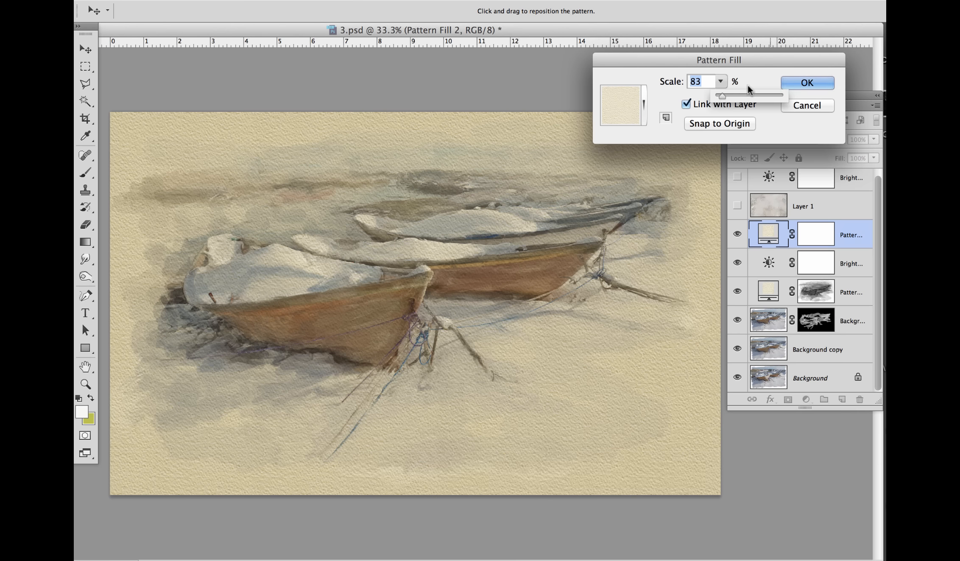
click(791, 82)
key(b)
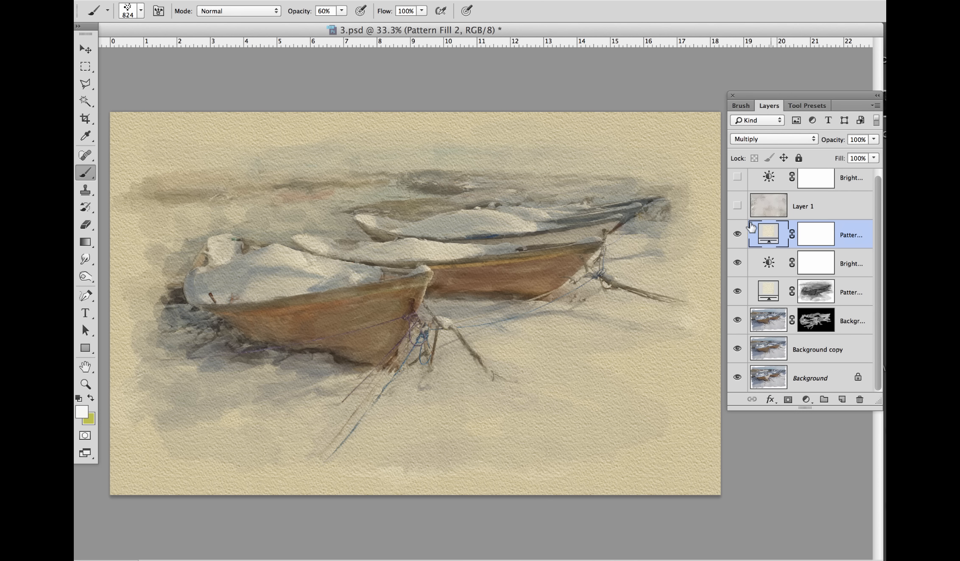
Step: Show the Layer 1 texture and set its fill to 69%
drag(878, 188, 877, 183)
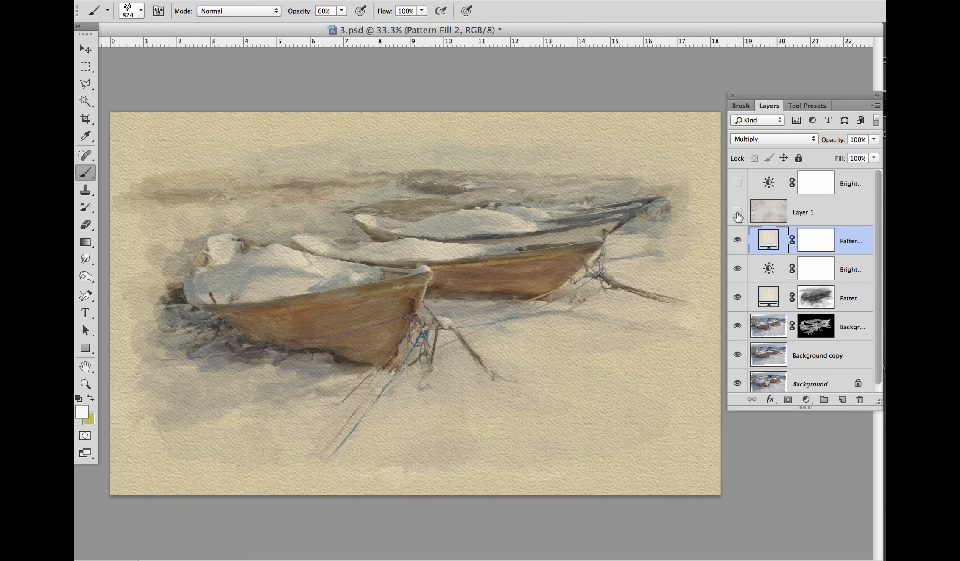
click(738, 212)
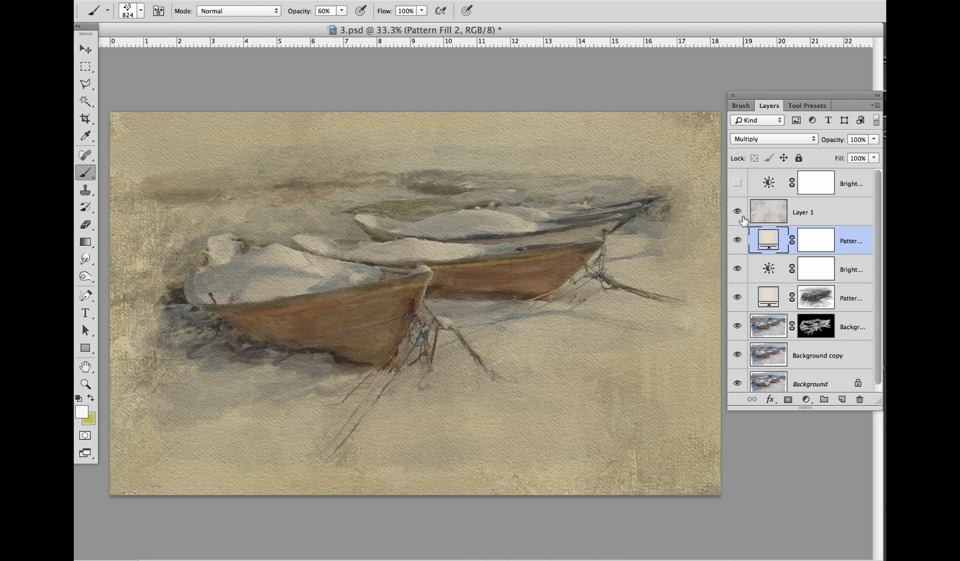
click(825, 212)
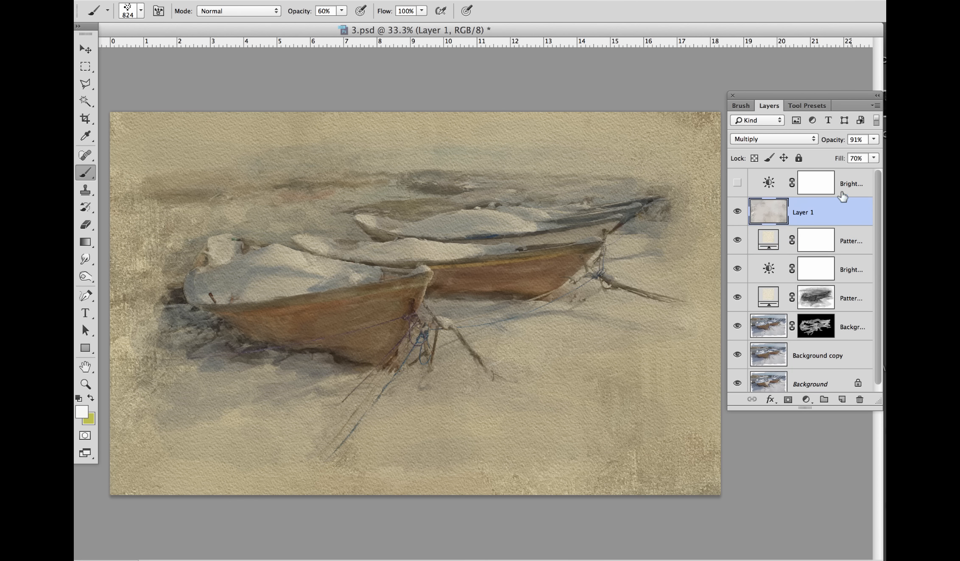
click(873, 158)
drag(867, 170, 857, 175)
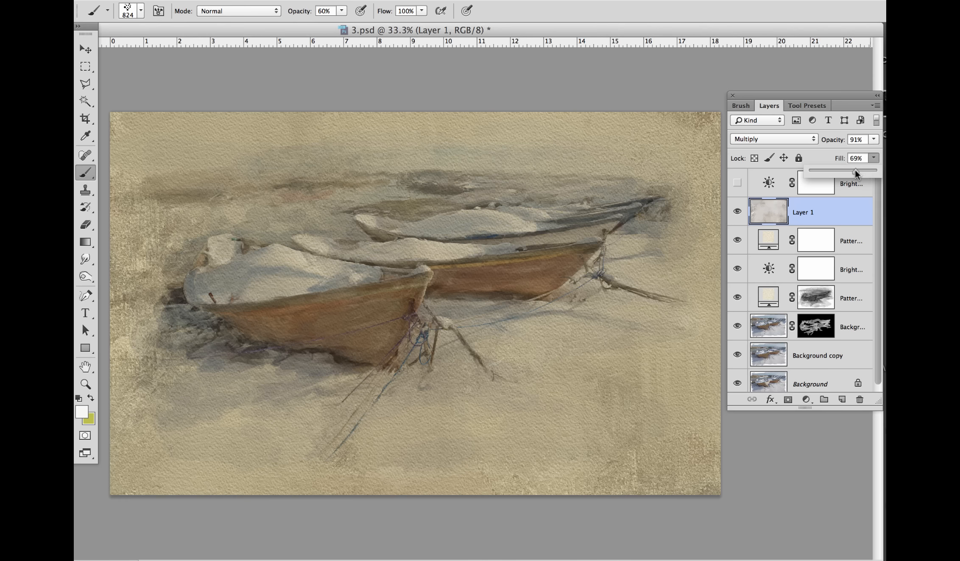
Step: Try the Darken and Color Burn blend modes on Layer 1, returning it to Multiply
click(813, 140)
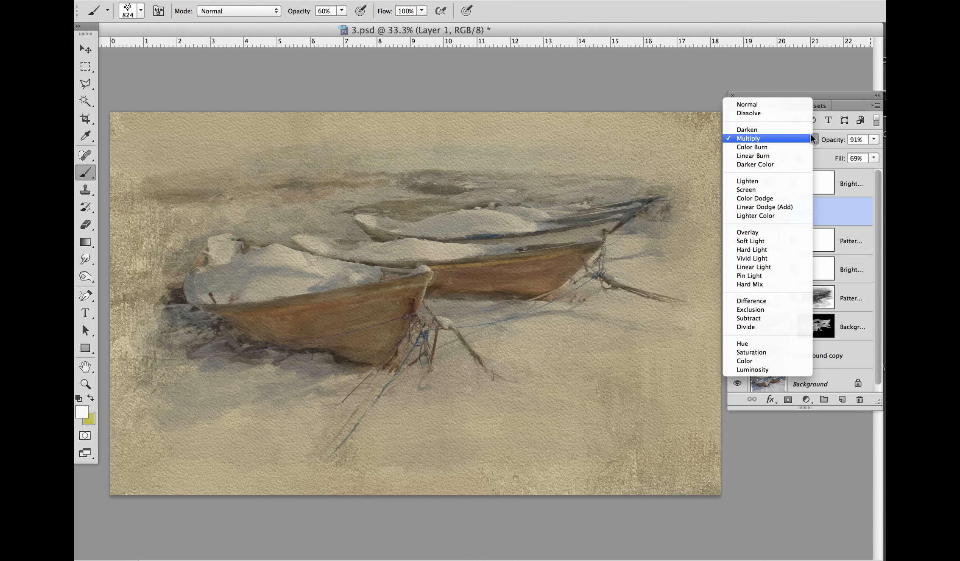
click(804, 131)
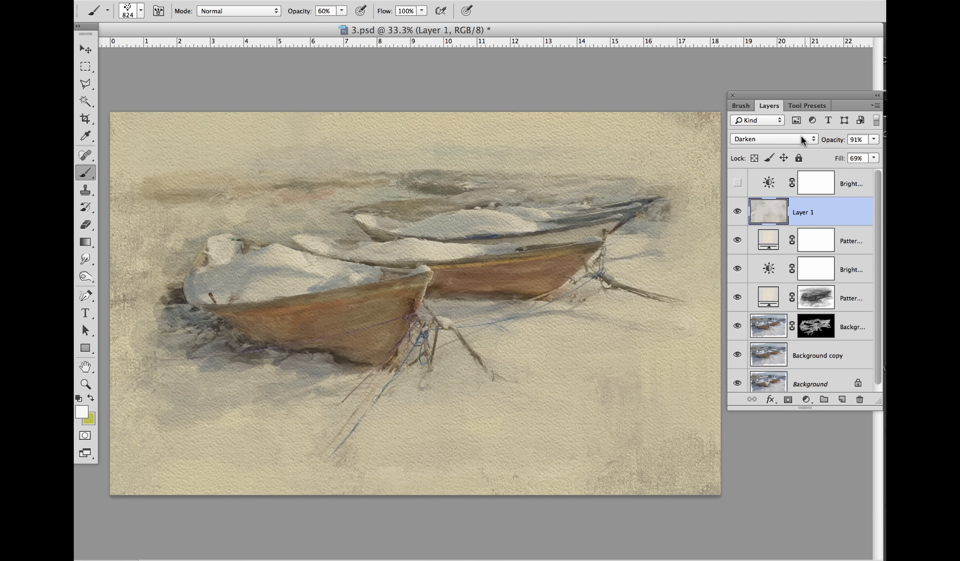
click(808, 138)
click(807, 160)
click(814, 140)
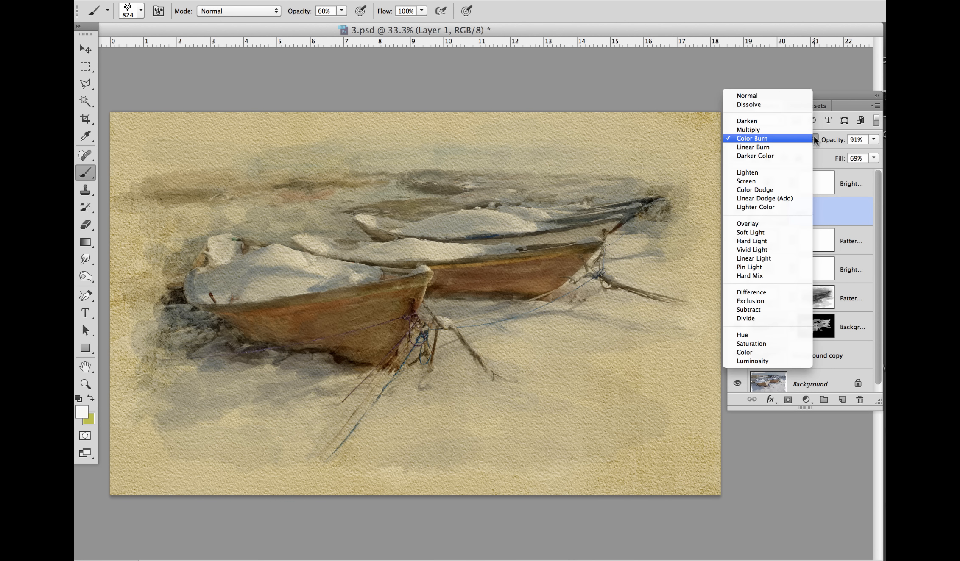
click(807, 130)
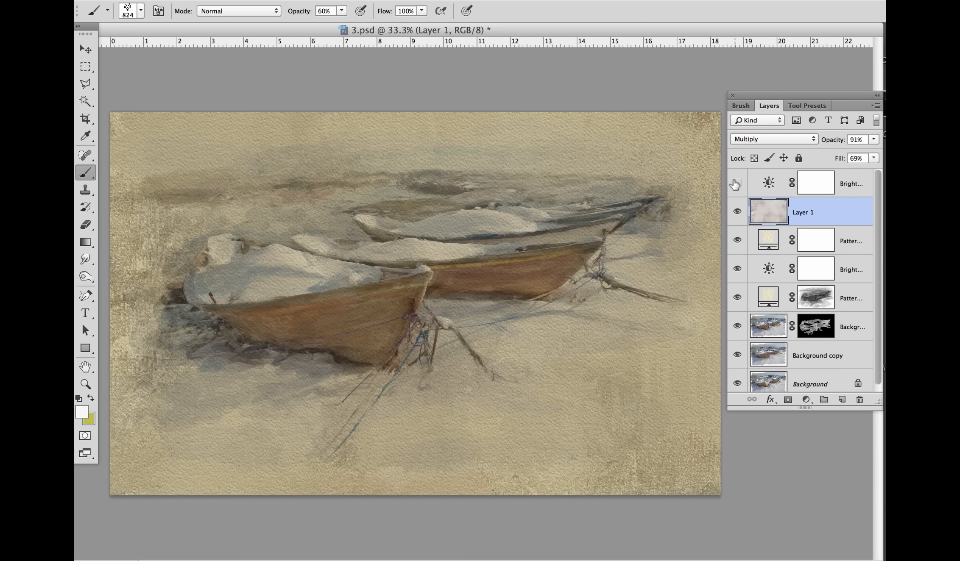
Step: Show the topmost Brightness/Contrast adjustment above Layer 1 and switch to the Move tool
click(737, 182)
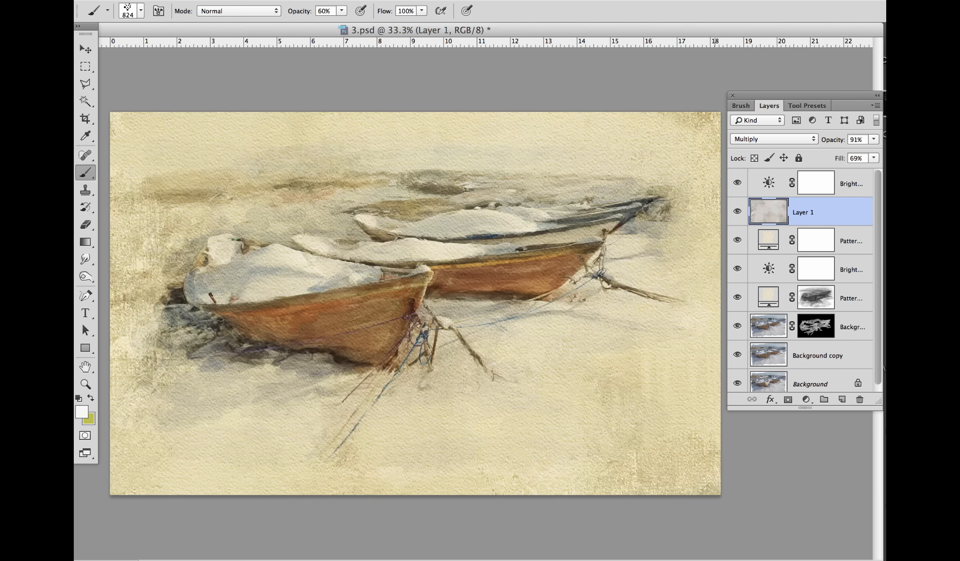
click(84, 50)
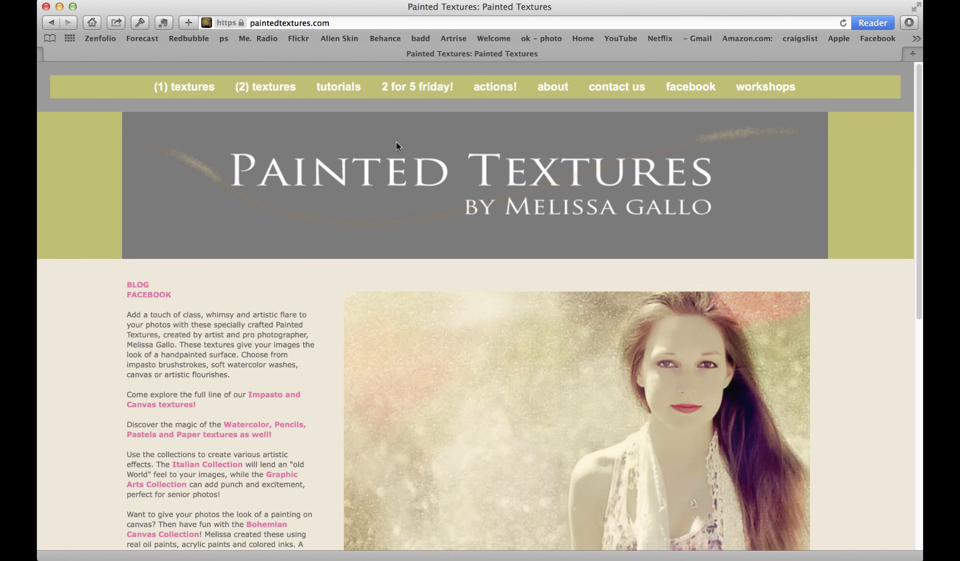
Step: Switch to the Painted Textures site in the browser and look over its tutorials and Painting with Photoshop workshop pages
click(346, 96)
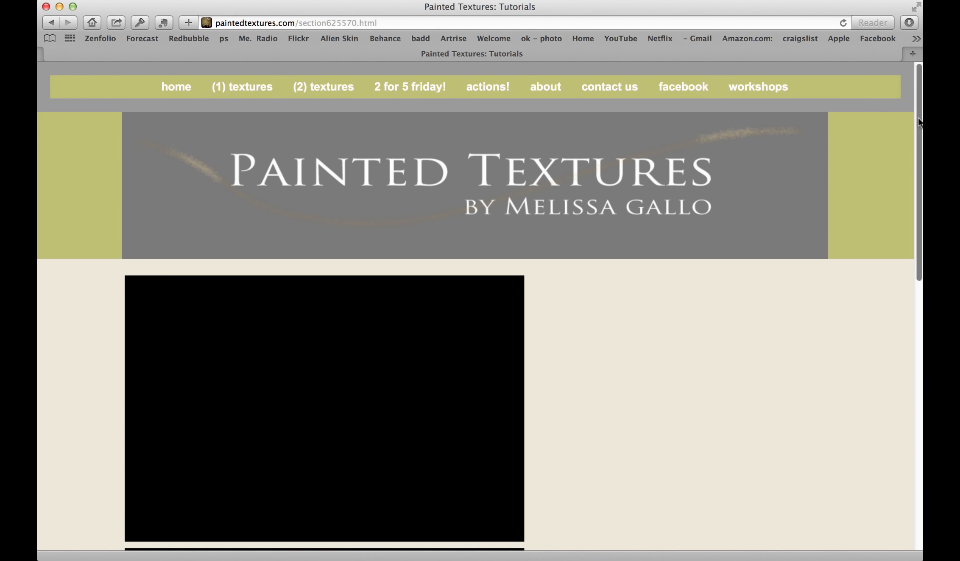
drag(917, 118, 880, 33)
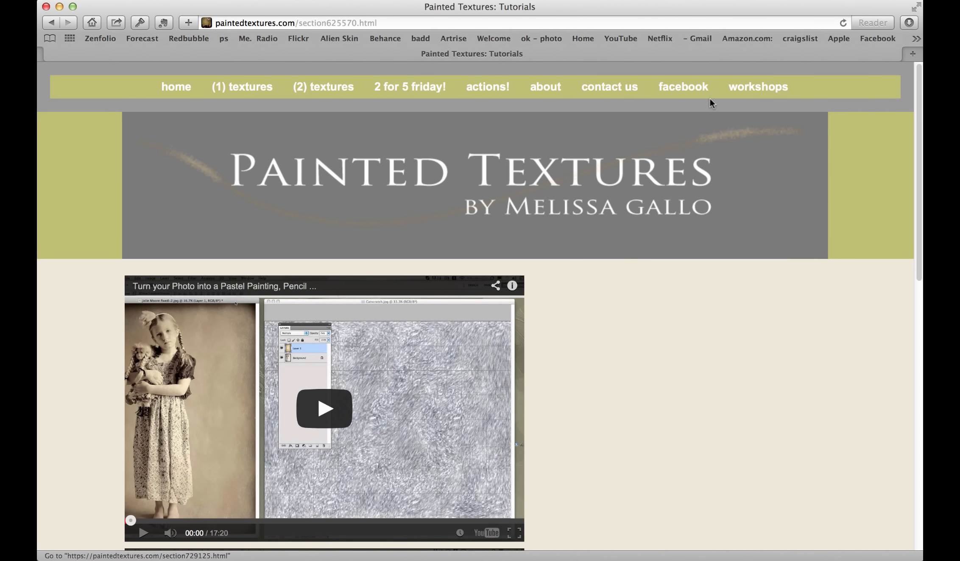
click(740, 89)
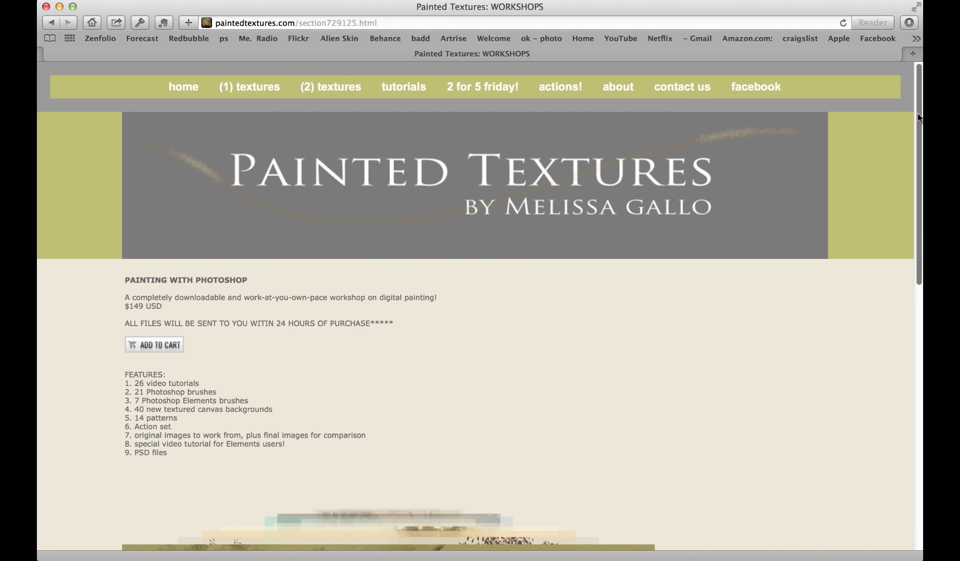
scroll(919, 119, down, 10)
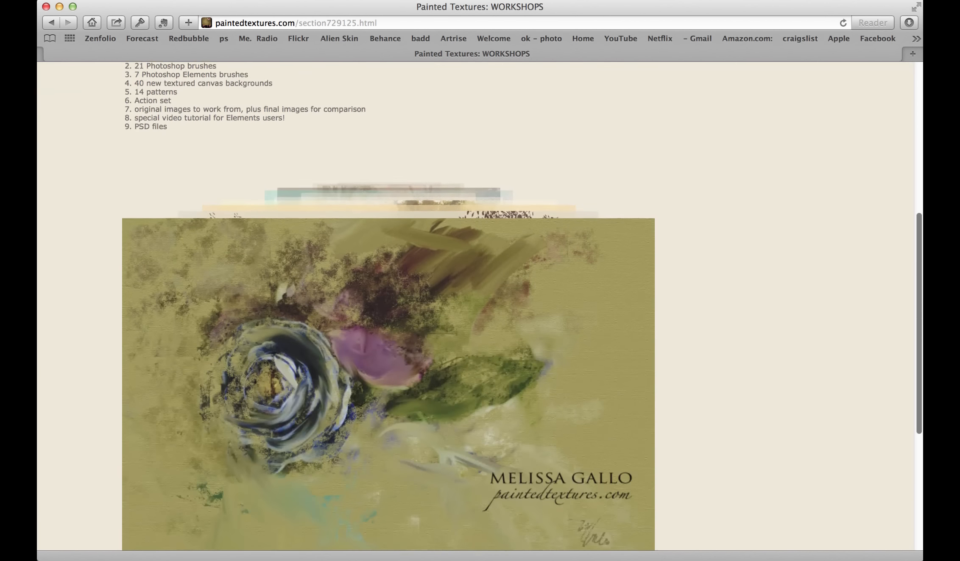
scroll(492, 296, up, 8)
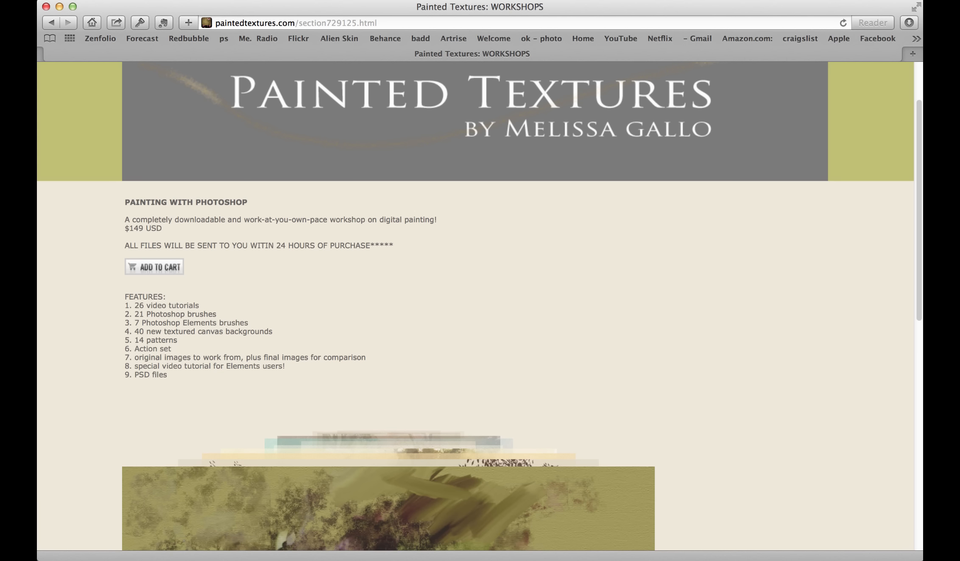
click(384, 0)
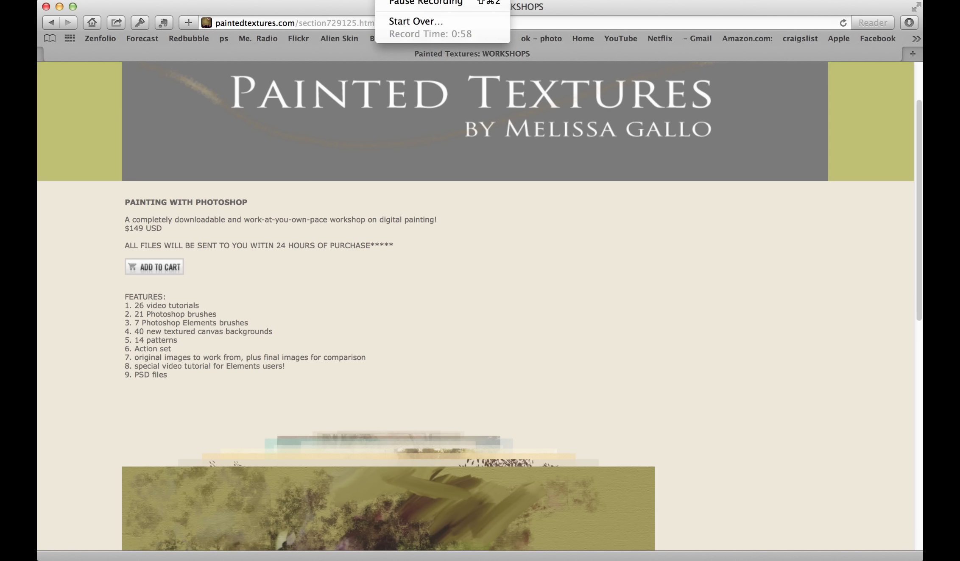
click(408, 2)
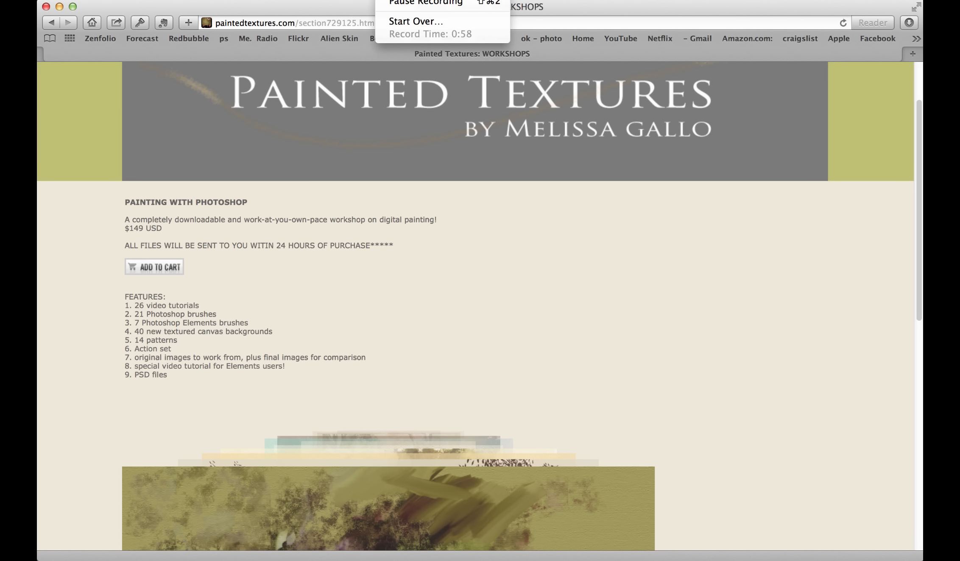